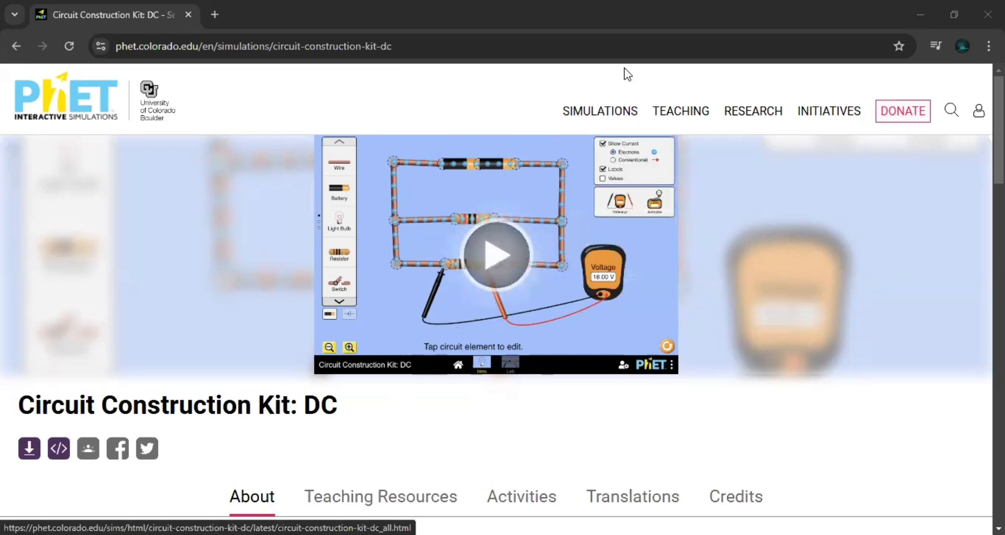
{"action": "left_click_drag", "start_coordinate": [598, 115], "coordinate": [56, 107]}
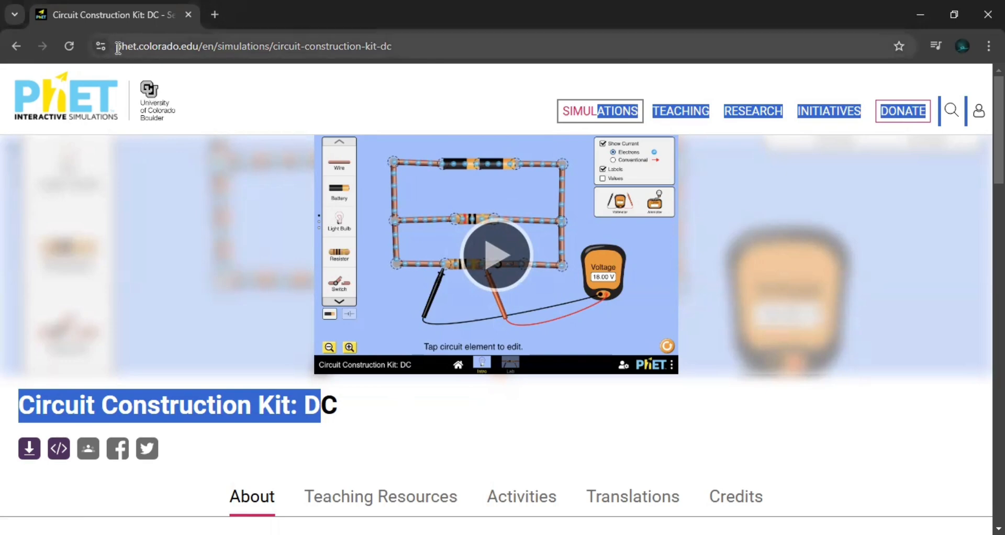
{"action": "left_click_drag", "start_coordinate": [118, 49], "coordinate": [268, 49]}
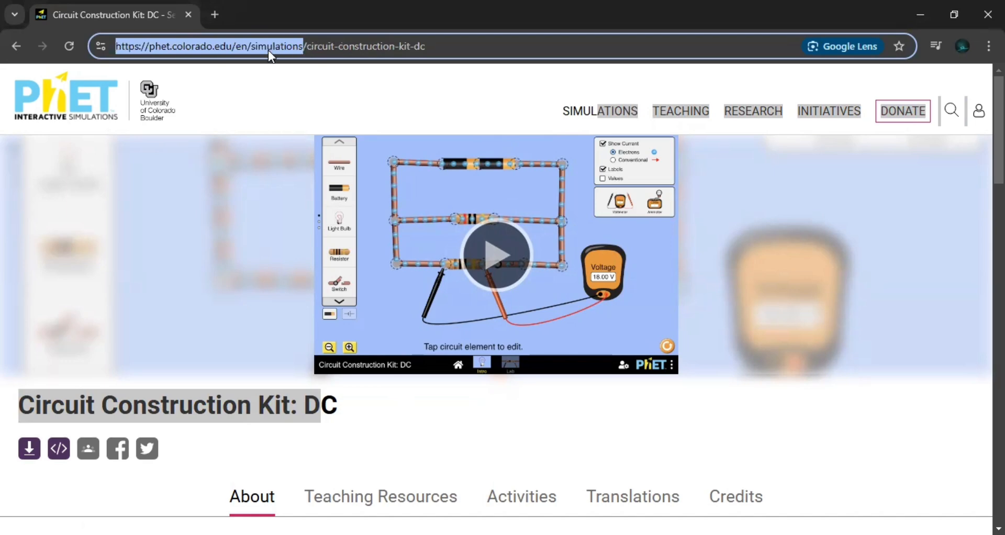
{"action": "left_click", "coordinate": [330, 91]}
{"action": "mouse_move", "coordinate": [581, 123]}
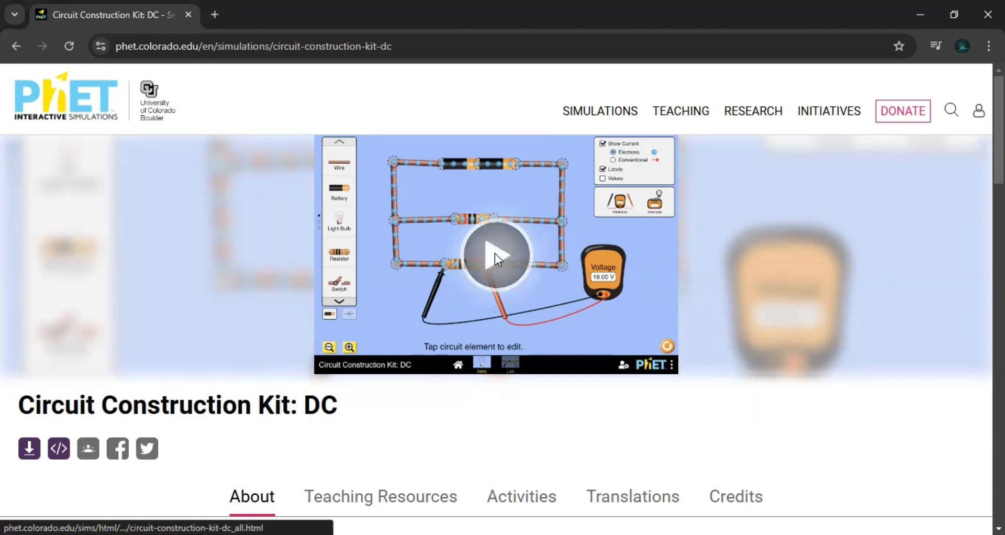
- Launch the Circuit Construction Kit: DC simulation and open its Lab screen
{"action": "left_click", "coordinate": [494, 253]}
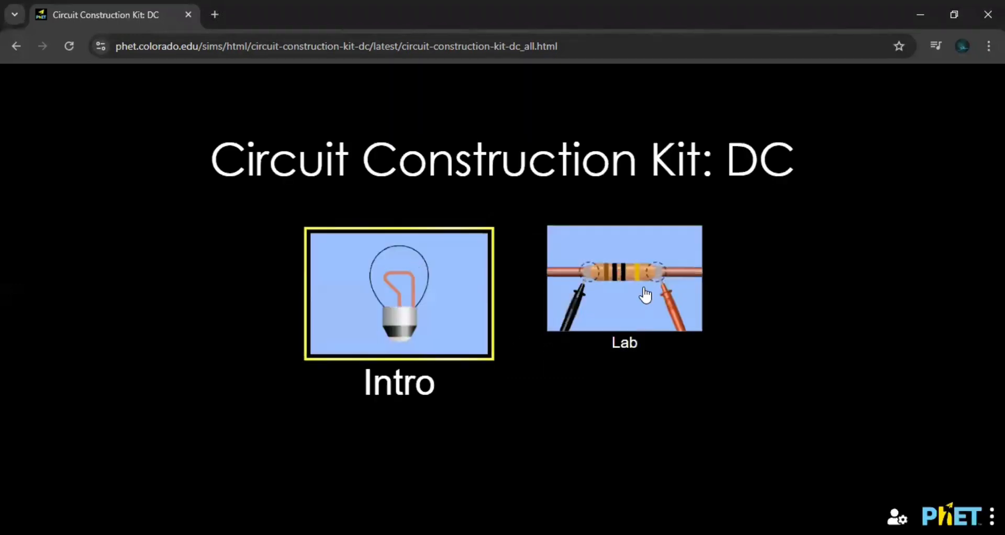
{"action": "left_click", "coordinate": [645, 244]}
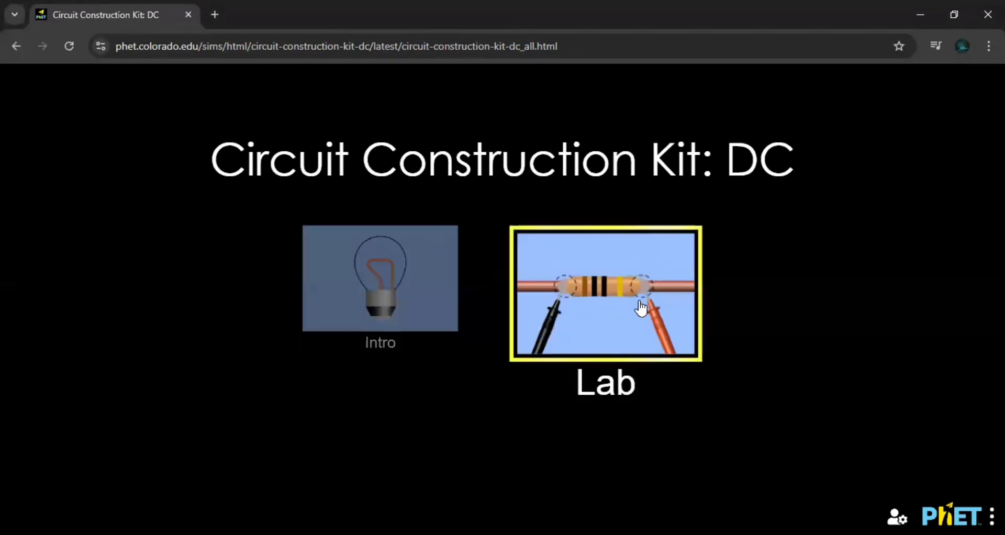
{"action": "left_click", "coordinate": [613, 302]}
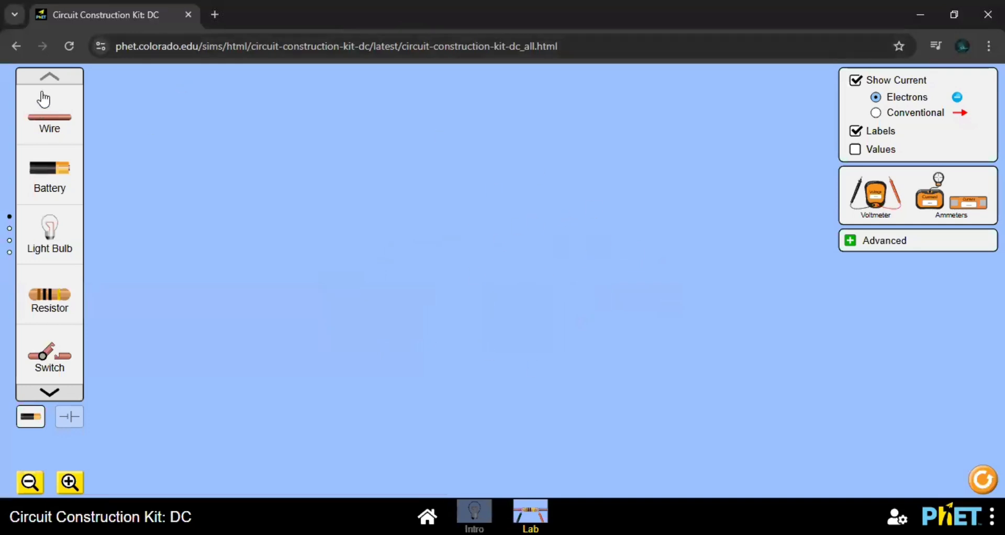
- Look through every page of the circuit component toolbox and return to the first page
{"action": "left_click", "coordinate": [49, 393]}
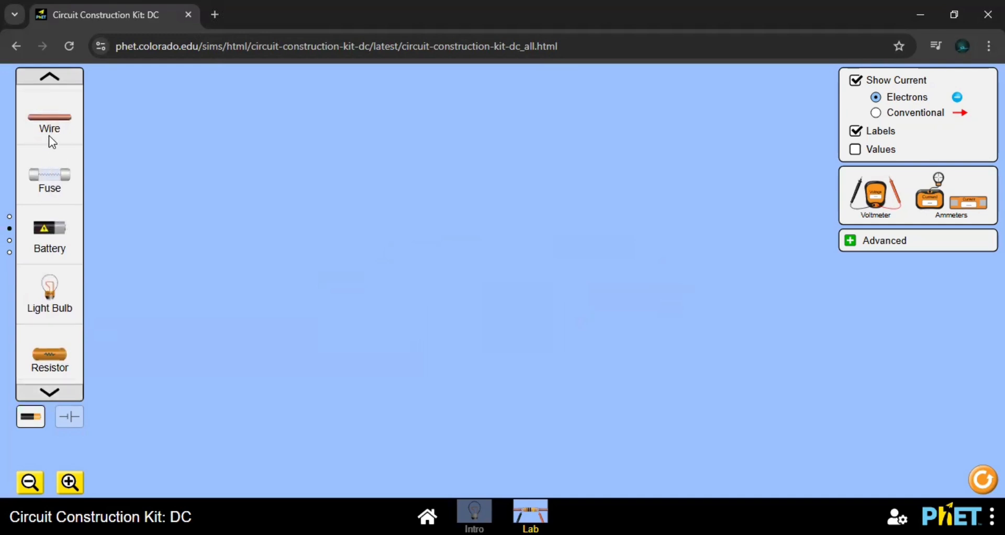
{"action": "left_click", "coordinate": [49, 393]}
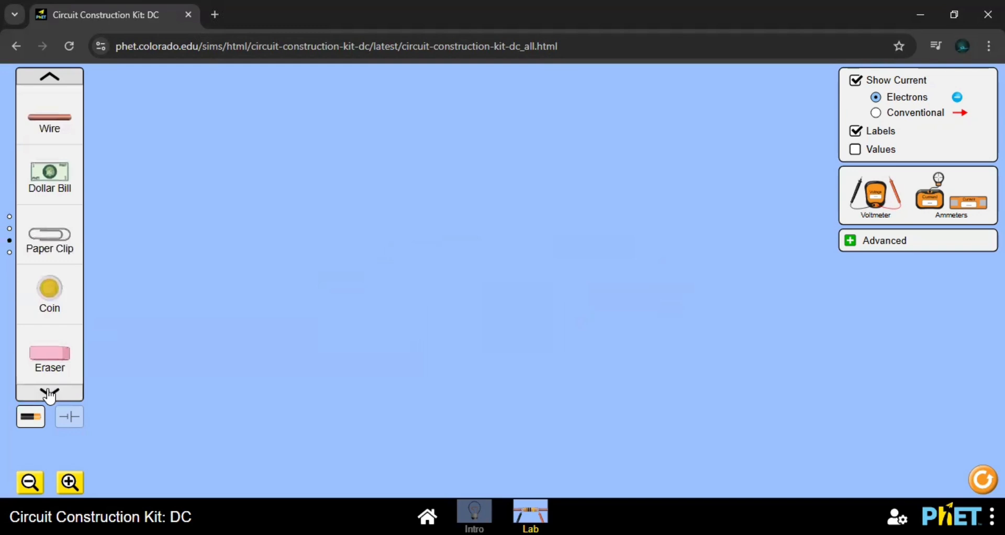
{"action": "left_click", "coordinate": [47, 391]}
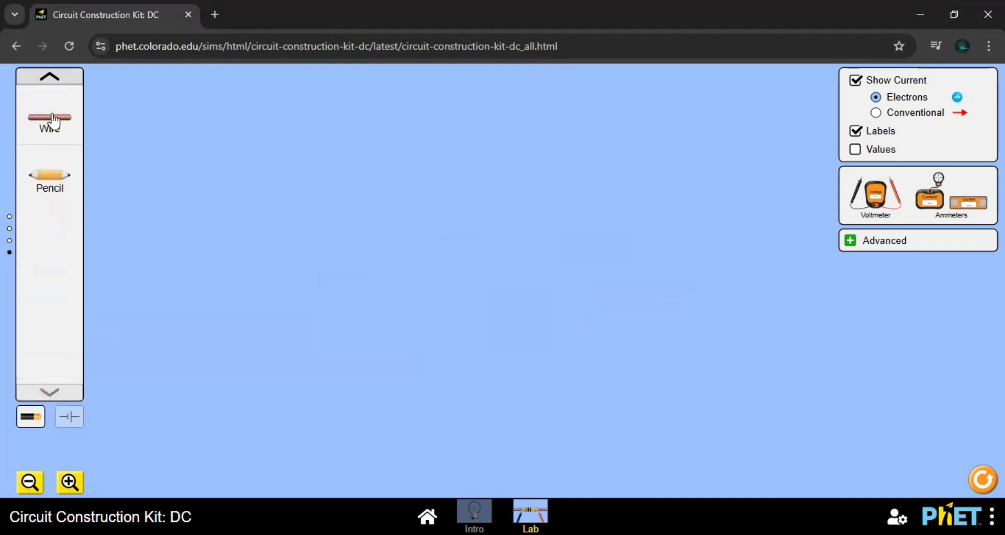
{"action": "left_click", "coordinate": [53, 85]}
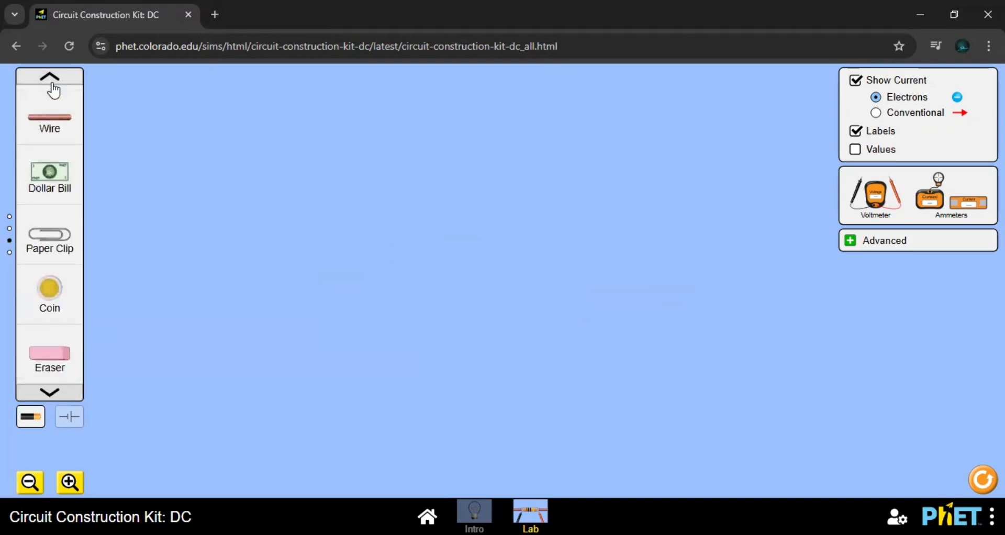
{"action": "left_click", "coordinate": [52, 84]}
{"action": "left_click", "coordinate": [52, 82]}
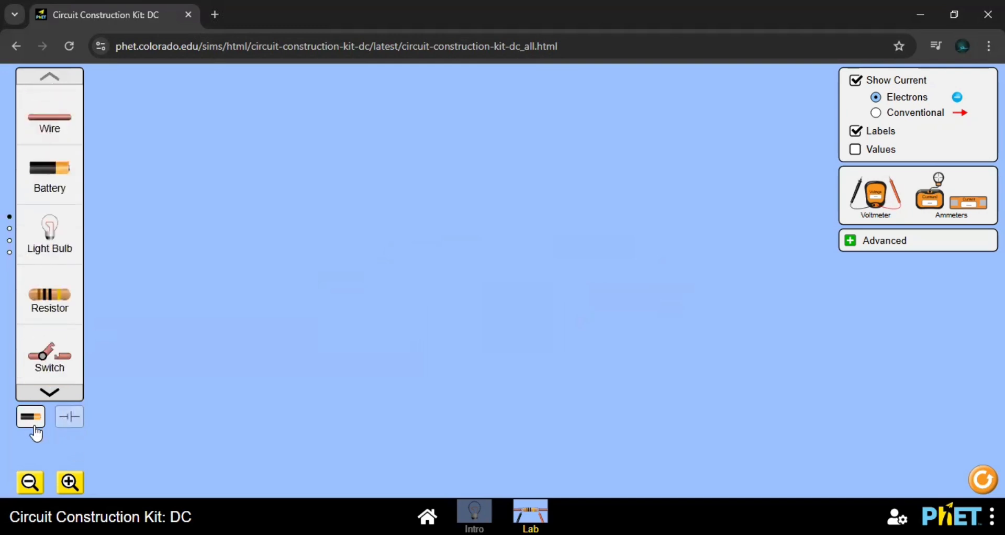
- Compare the schematic and lifelike symbols of the circuit components, ending on the lifelike view
{"action": "left_click", "coordinate": [63, 416]}
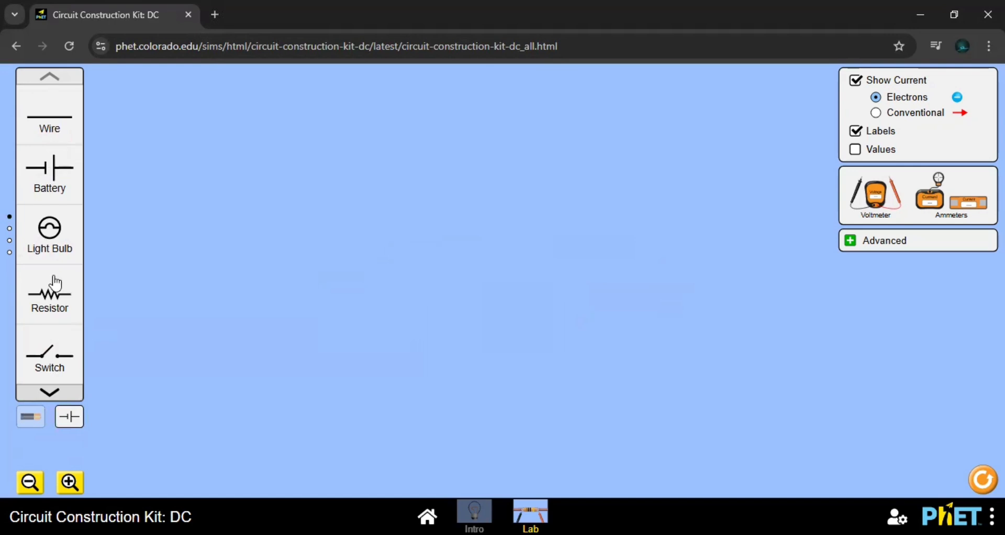
{"action": "left_click", "coordinate": [38, 421]}
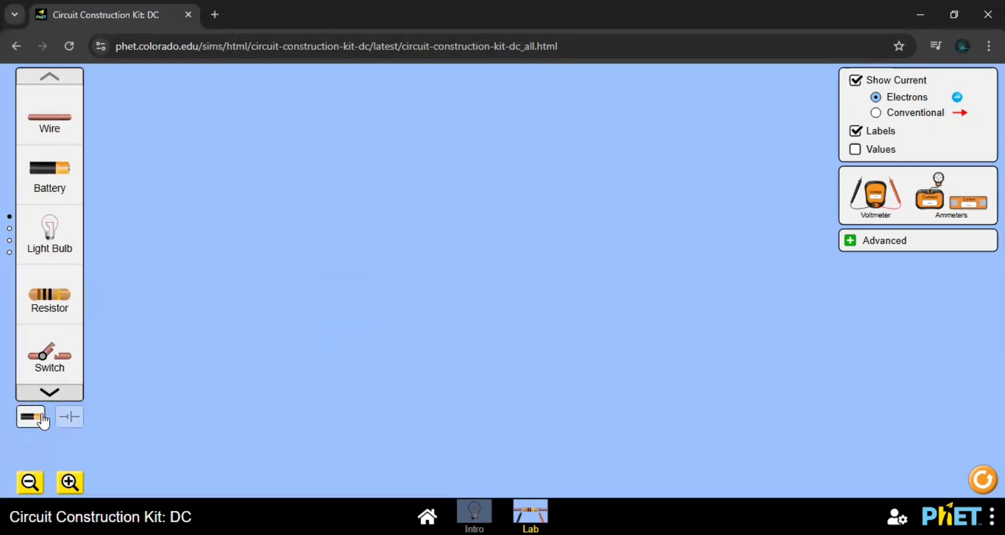
{"action": "left_click", "coordinate": [62, 418]}
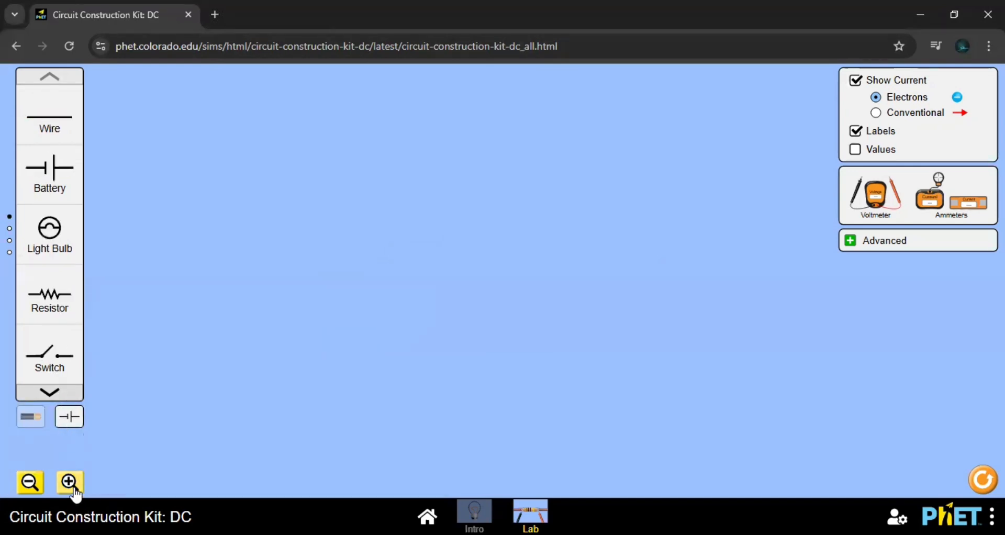
{"action": "left_click", "coordinate": [35, 488]}
{"action": "left_click", "coordinate": [31, 418]}
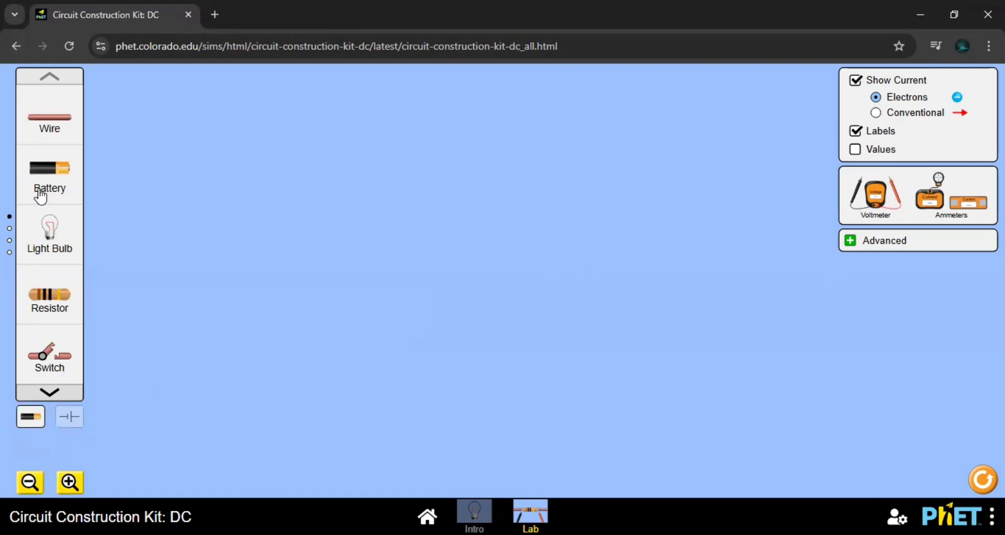
- Place a light bulb, a resistor below it and a battery beside the bulb in the empty workspace
{"action": "left_click_drag", "start_coordinate": [48, 230], "coordinate": [310, 219]}
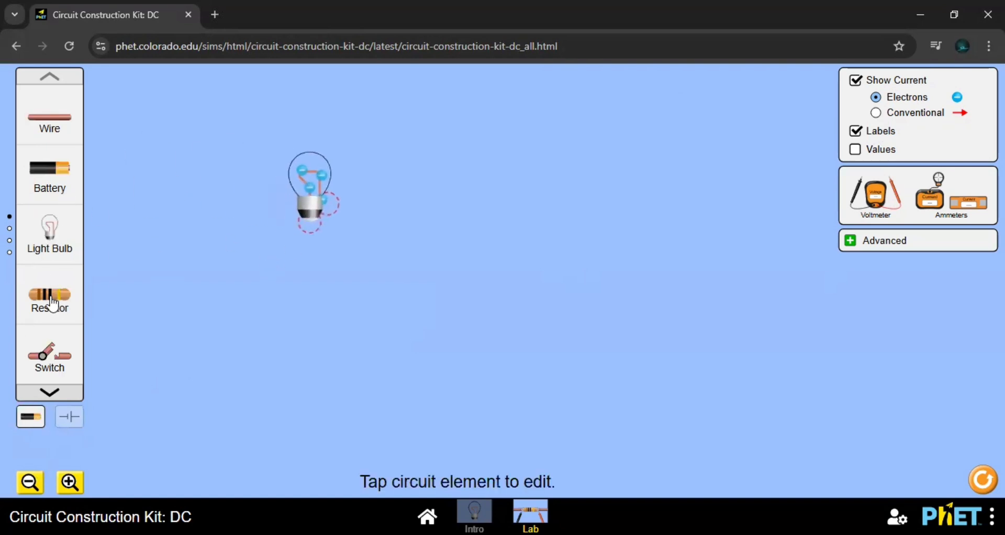
{"action": "left_click_drag", "start_coordinate": [50, 295], "coordinate": [296, 304]}
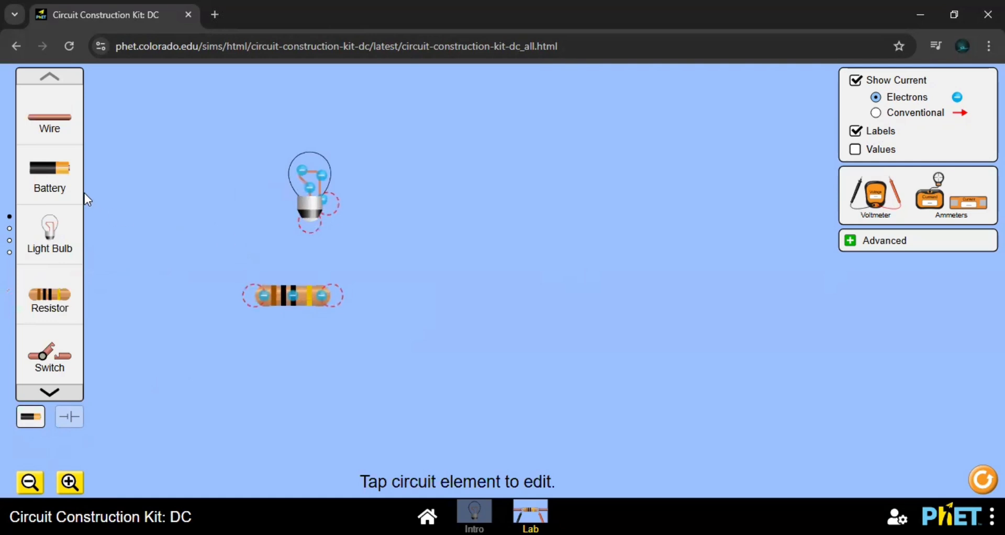
{"action": "left_click_drag", "start_coordinate": [50, 173], "coordinate": [442, 210]}
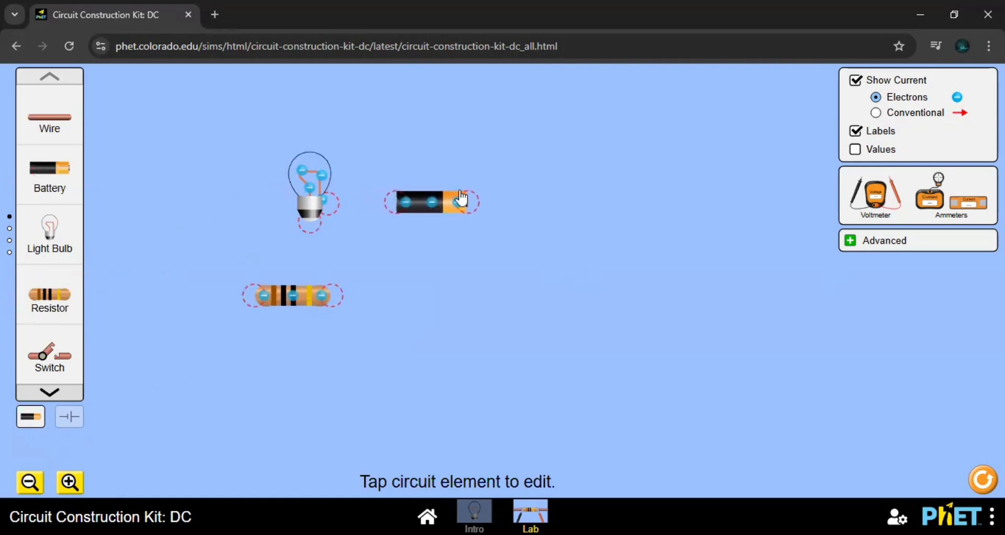
- Show the component values and try the conventional current display before returning to electrons
{"action": "left_click", "coordinate": [877, 113]}
{"action": "left_click", "coordinate": [876, 97]}
{"action": "left_click", "coordinate": [857, 150]}
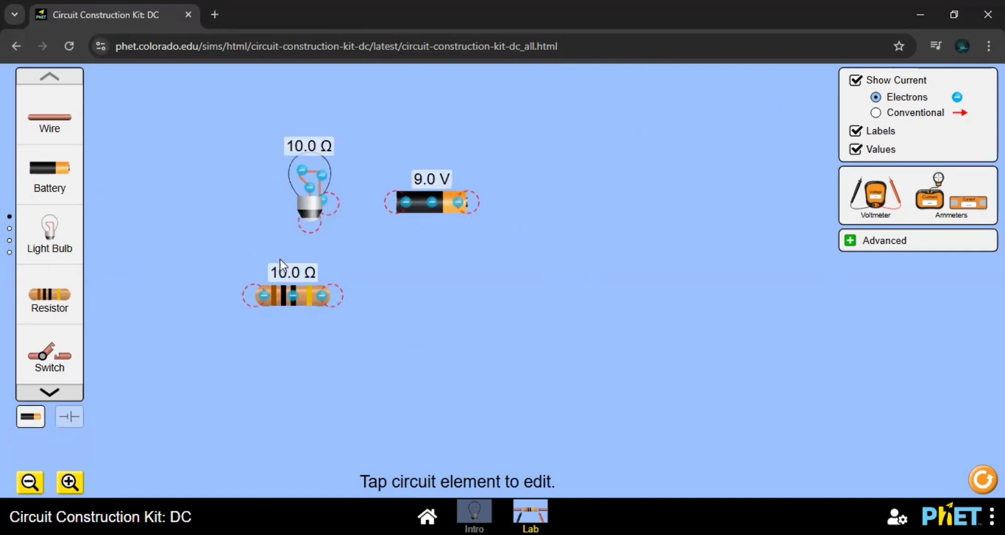
{"action": "left_click", "coordinate": [856, 81]}
{"action": "left_click", "coordinate": [856, 81]}
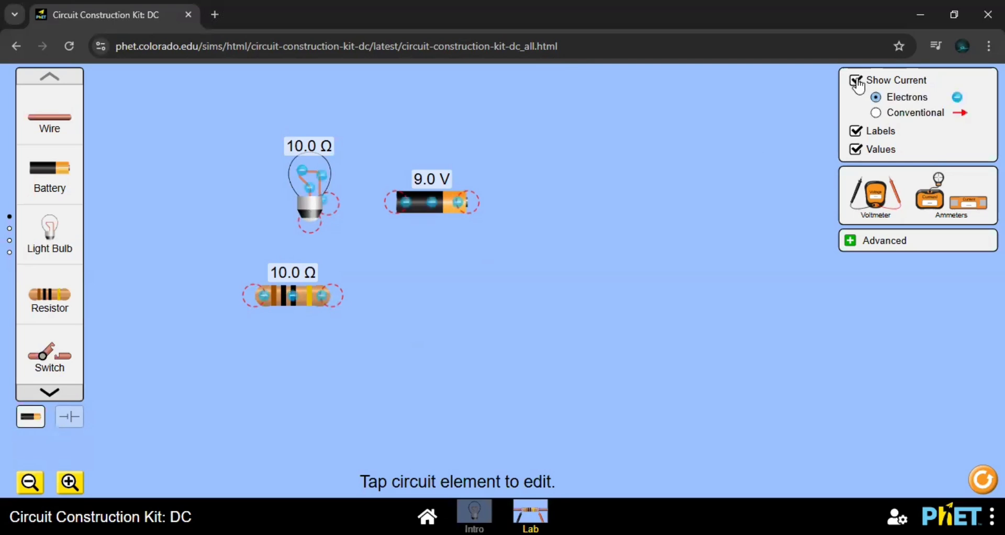
{"action": "left_click", "coordinate": [876, 114]}
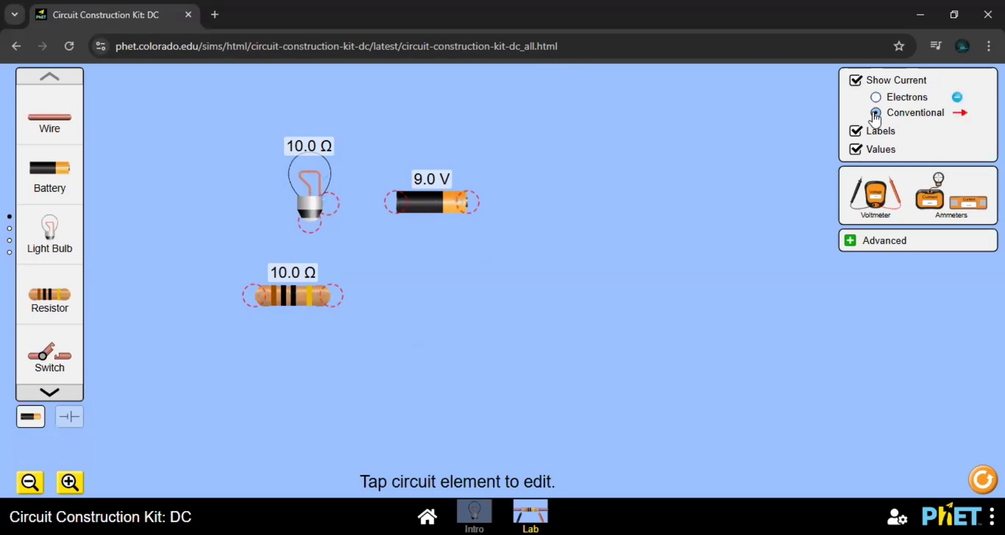
{"action": "left_click", "coordinate": [877, 98]}
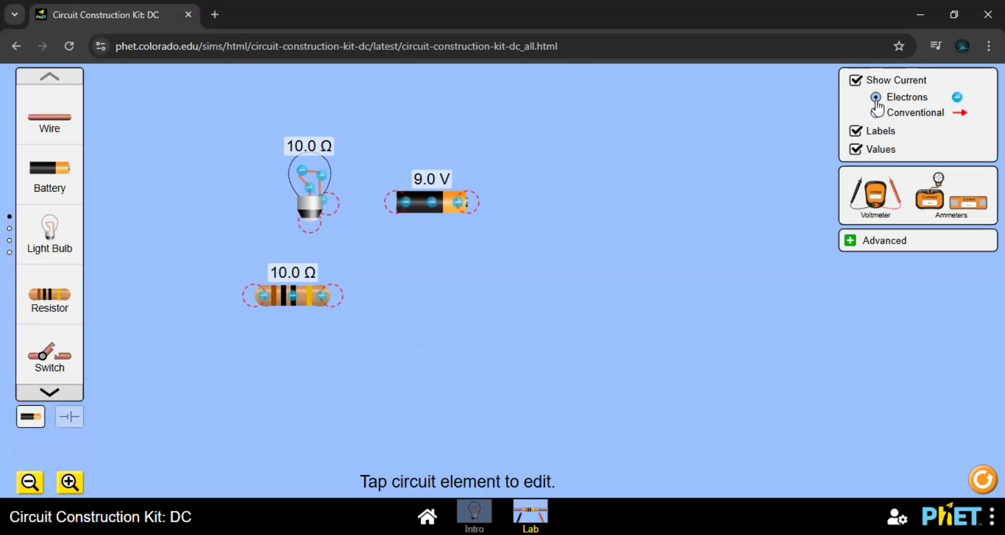
- Hide the component values, switch the labels off and on, and check the Advanced resistivity and resistance settings
{"action": "left_click", "coordinate": [855, 151]}
{"action": "left_click", "coordinate": [857, 135]}
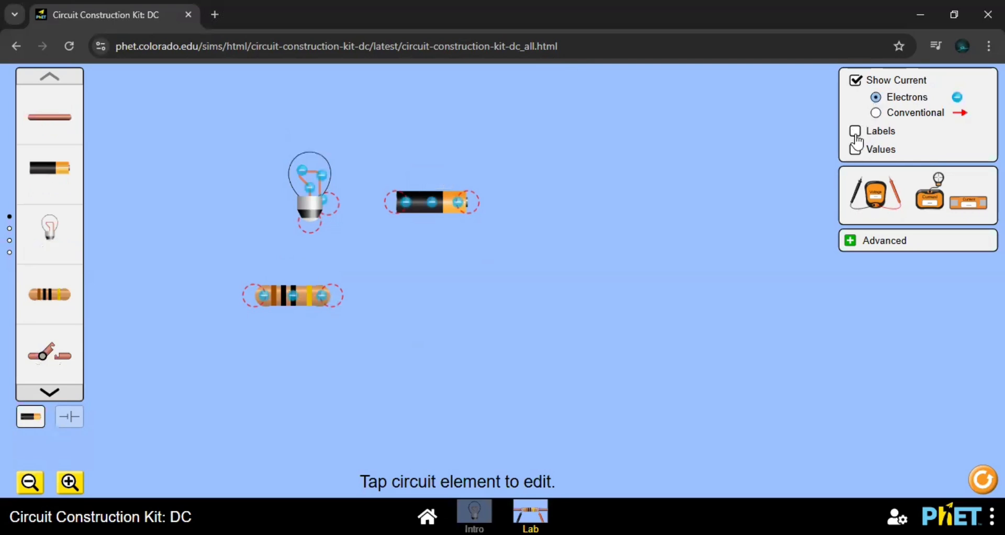
{"action": "left_click", "coordinate": [856, 134]}
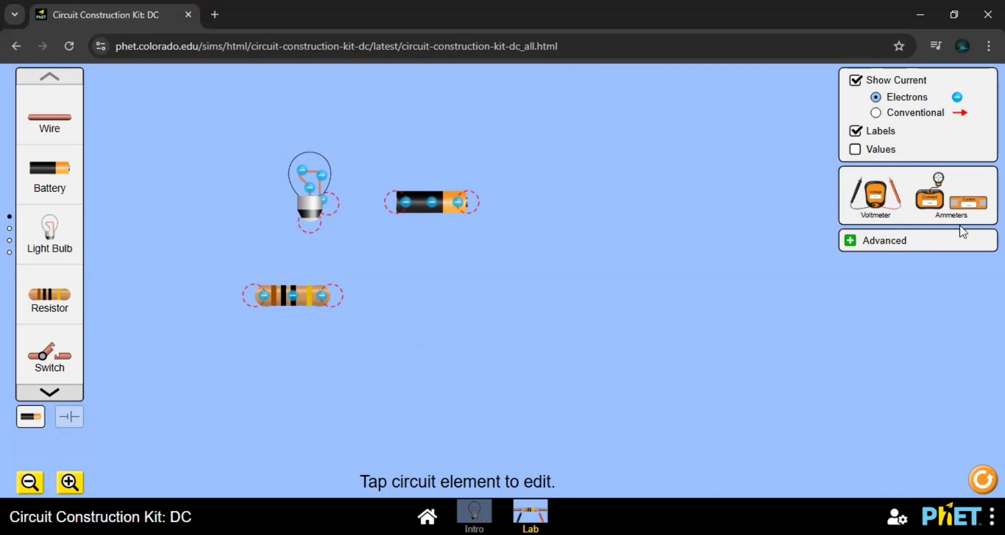
{"action": "left_click", "coordinate": [854, 242]}
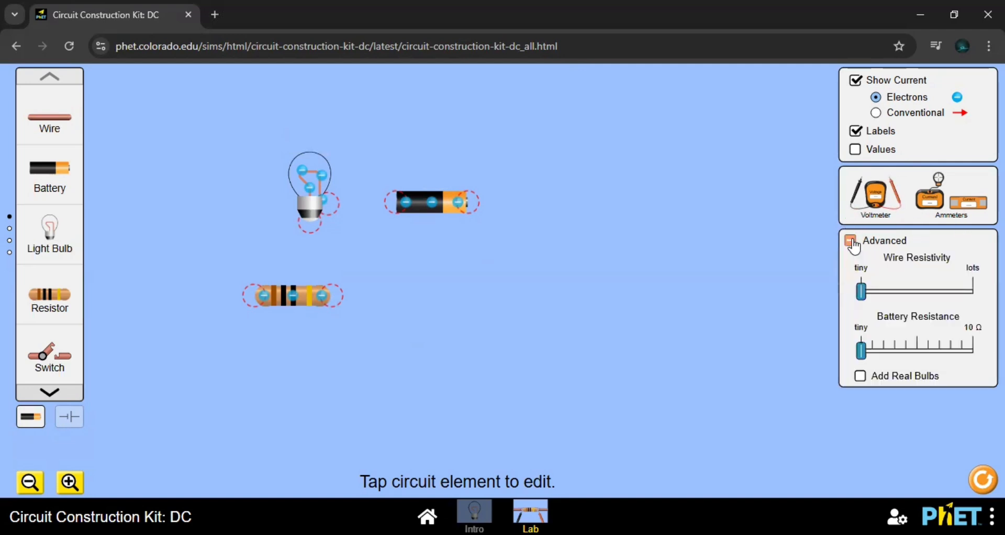
{"action": "left_click", "coordinate": [850, 240]}
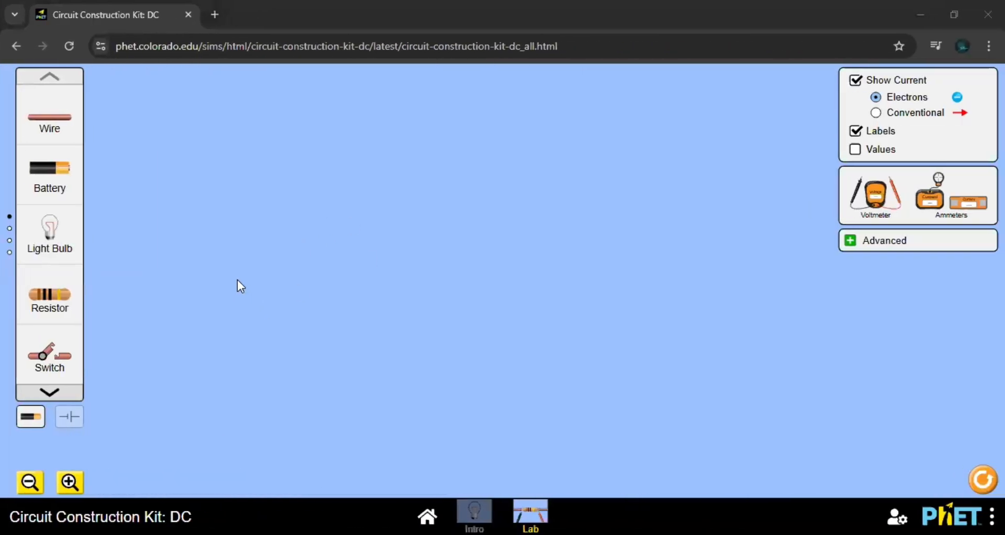
- Review the fuse, household-object and pencil pages of the component toolbox, ending on the basic components
{"action": "left_click", "coordinate": [49, 399]}
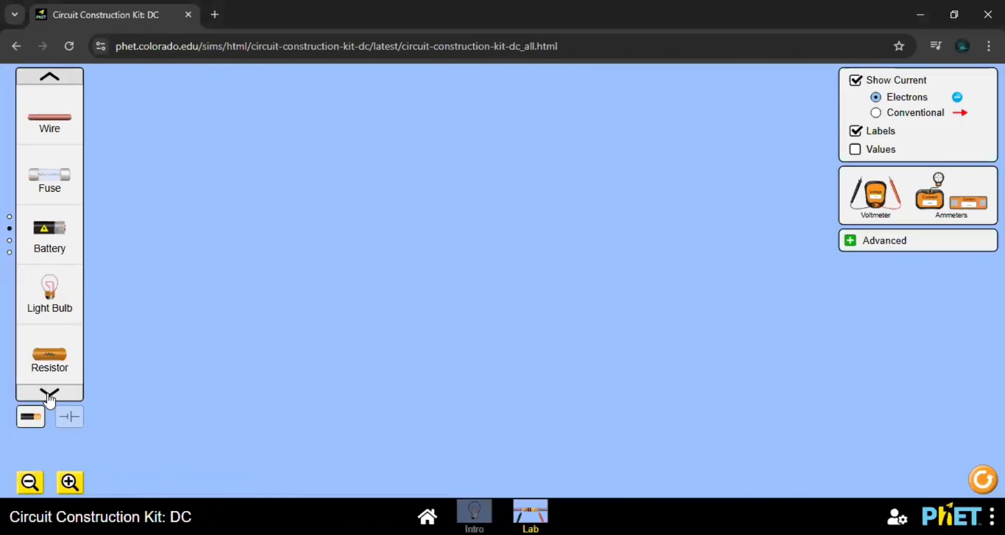
{"action": "left_click", "coordinate": [50, 398]}
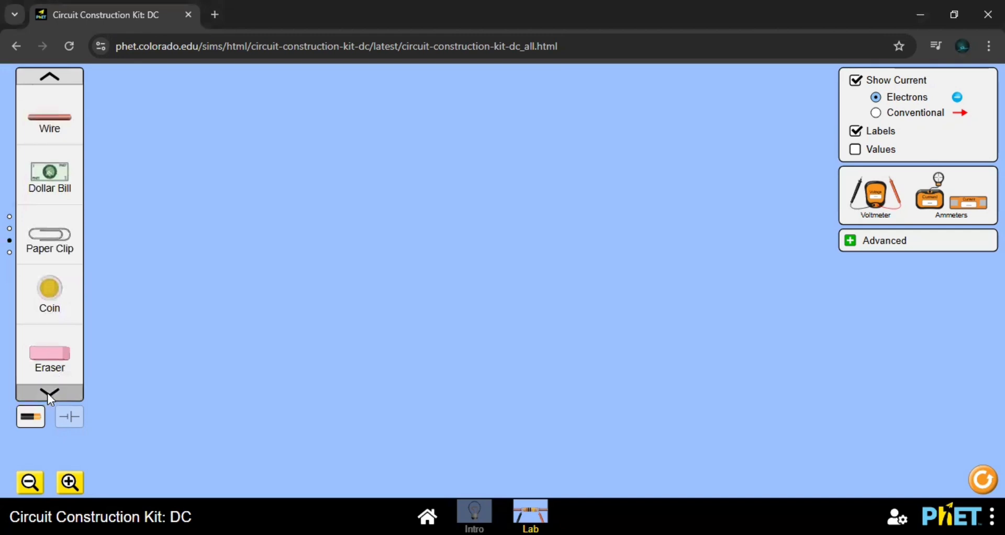
{"action": "left_click", "coordinate": [49, 396]}
{"action": "left_click", "coordinate": [52, 81]}
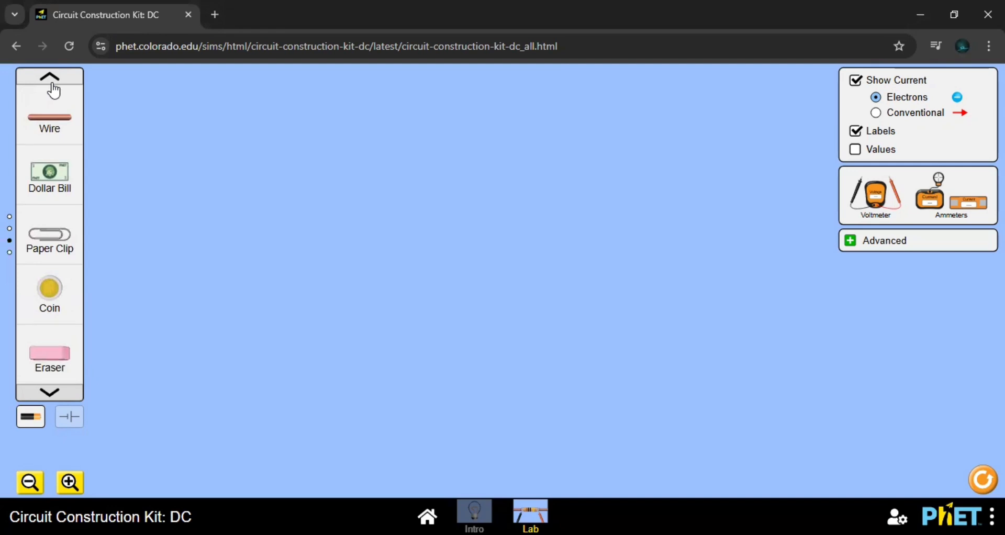
{"action": "left_click", "coordinate": [52, 82]}
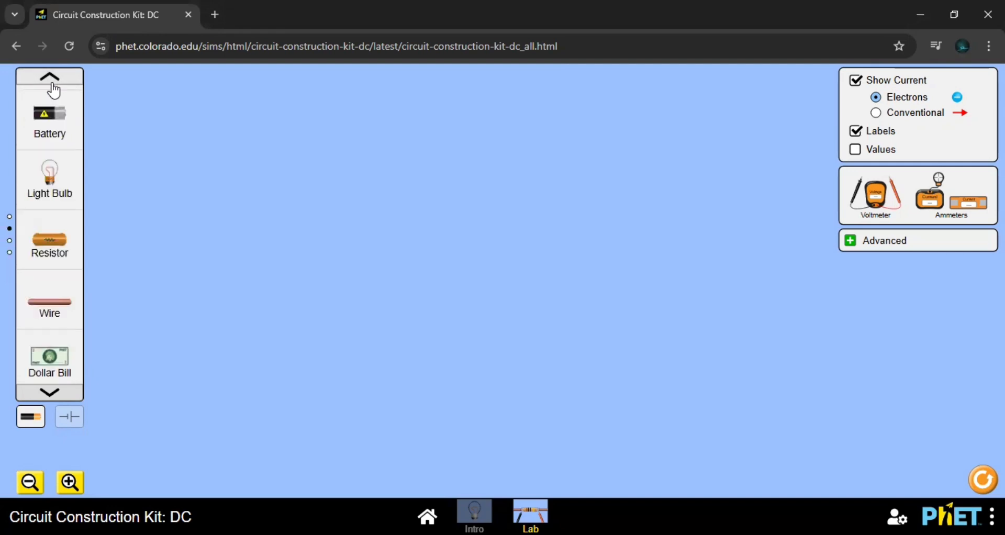
{"action": "left_click", "coordinate": [52, 83]}
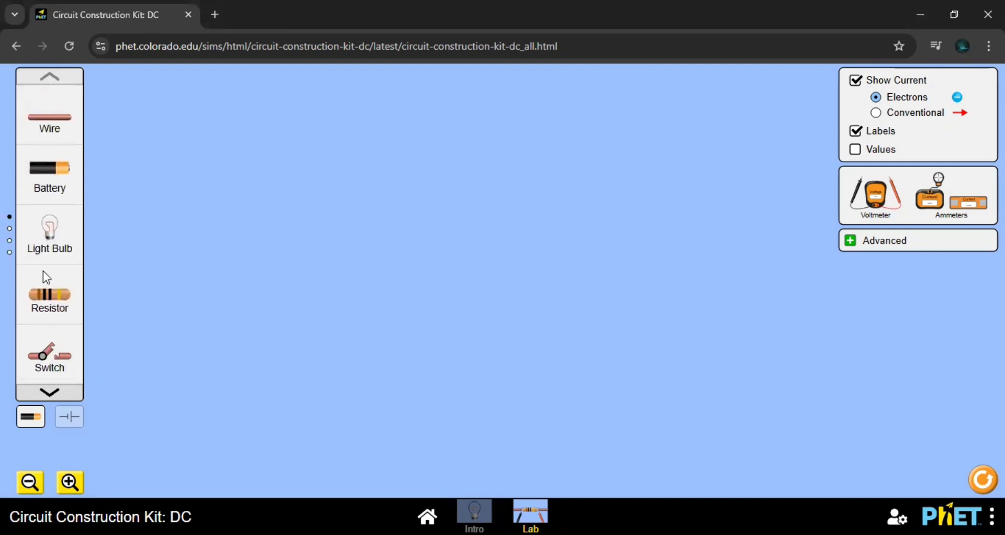
- Switch to schematic symbols and place a resistor and an in-line ammeter side by side in the workspace
{"action": "left_click", "coordinate": [69, 416]}
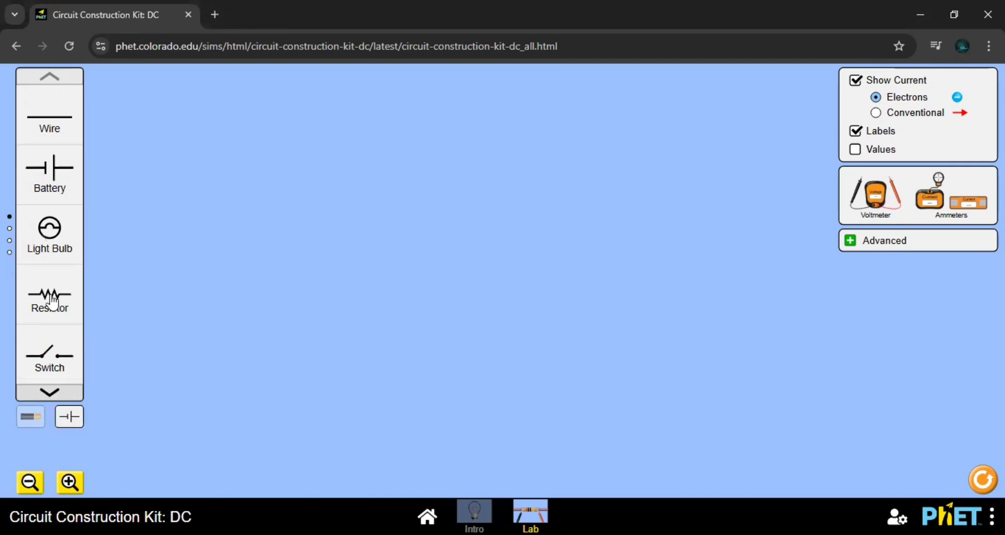
{"action": "left_click_drag", "start_coordinate": [52, 303], "coordinate": [468, 214]}
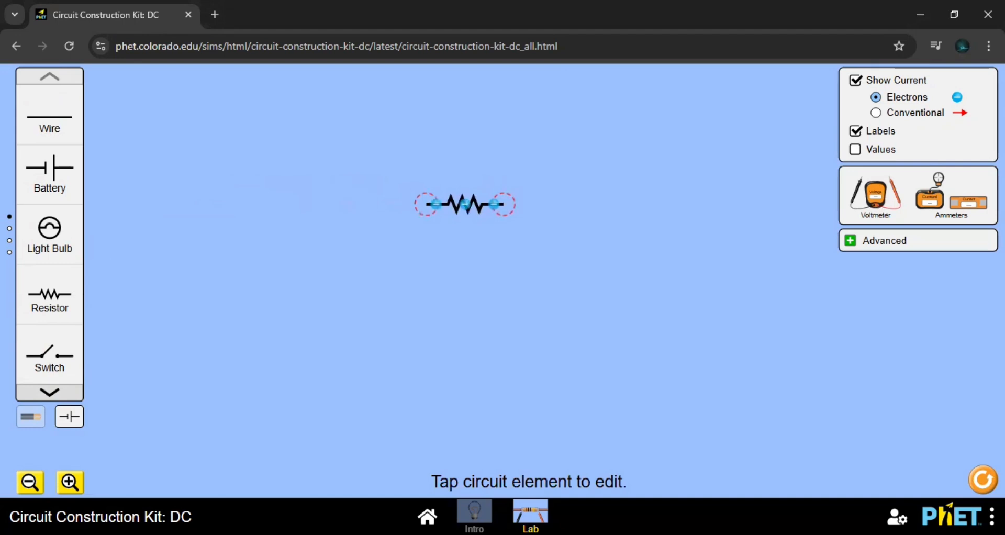
{"action": "left_click_drag", "start_coordinate": [974, 211], "coordinate": [347, 226]}
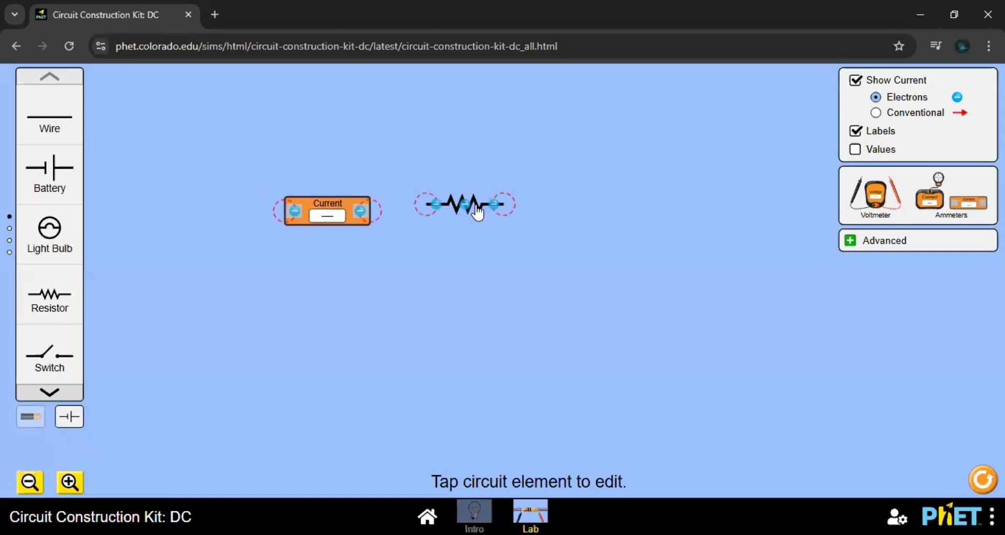
{"action": "left_click_drag", "start_coordinate": [476, 213], "coordinate": [516, 209]}
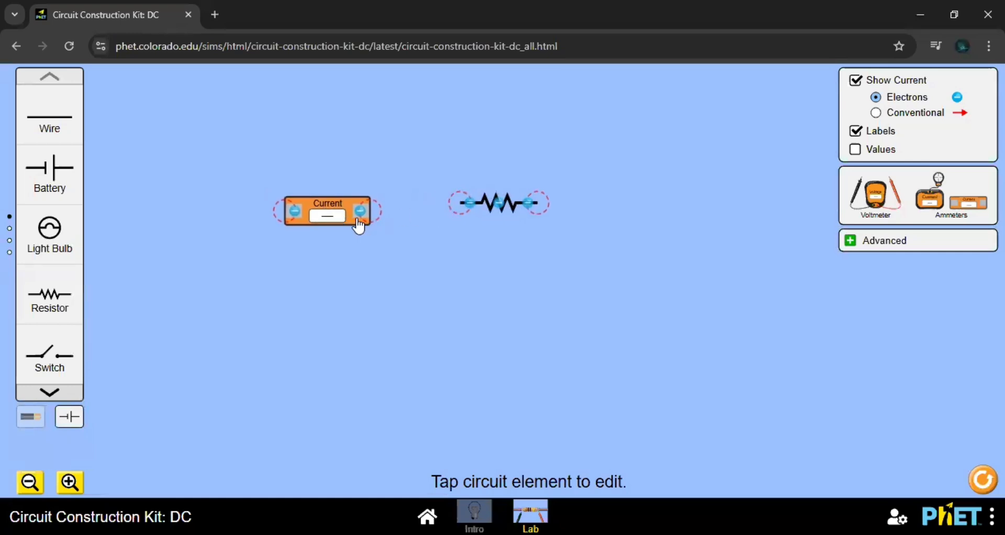
{"action": "left_click_drag", "start_coordinate": [359, 225], "coordinate": [367, 222]}
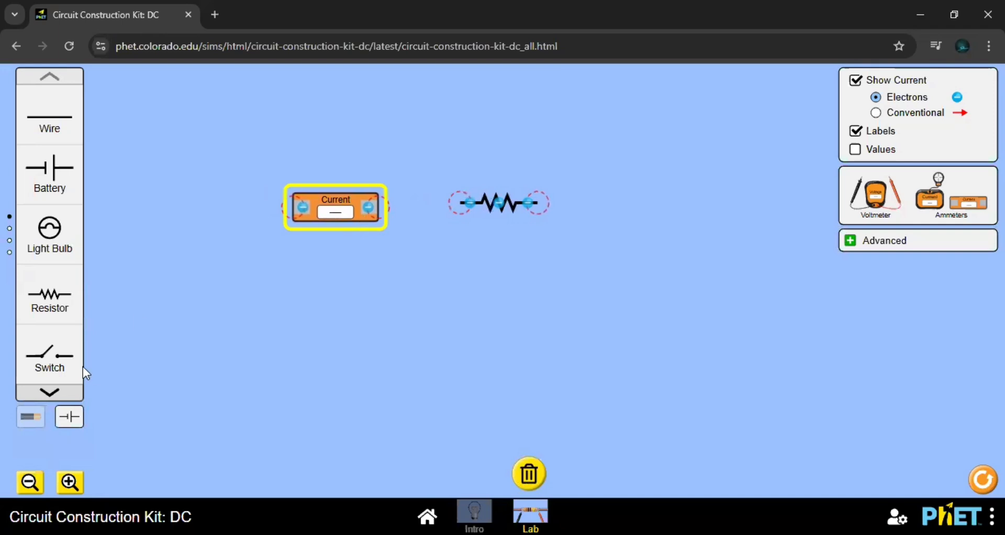
- Add a switch beside the resistor and a battery below the resistor
{"action": "left_click_drag", "start_coordinate": [50, 358], "coordinate": [557, 220]}
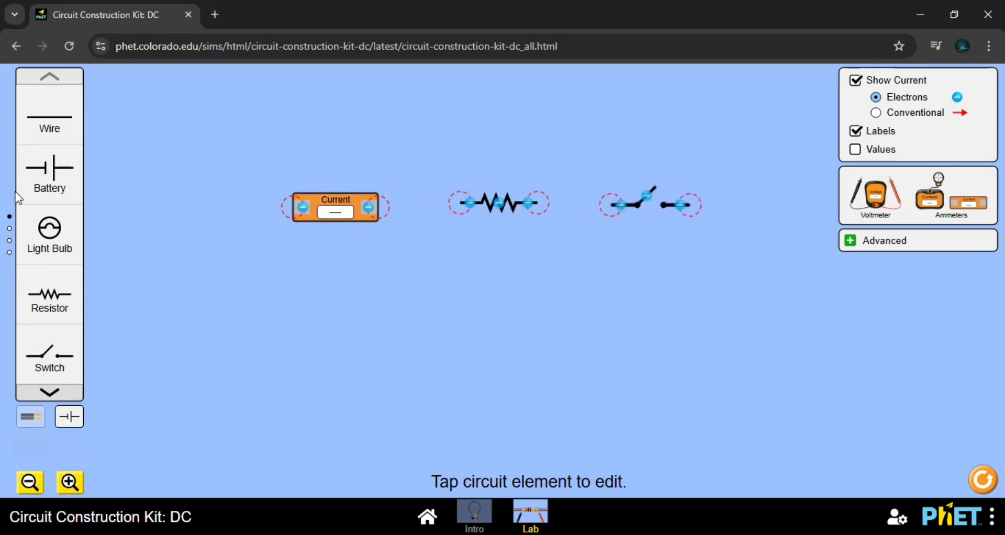
{"action": "left_click_drag", "start_coordinate": [52, 186], "coordinate": [494, 351]}
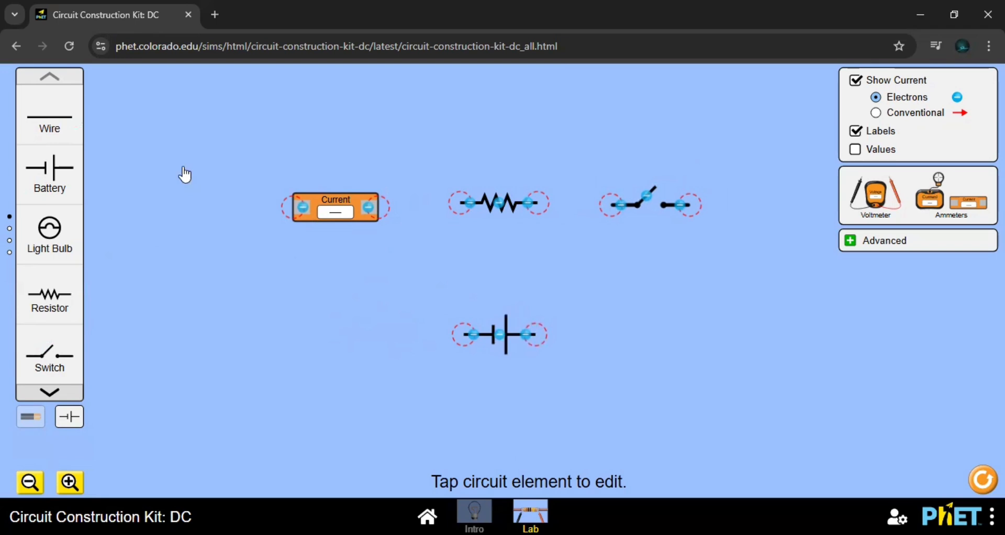
{"action": "left_click", "coordinate": [292, 209]}
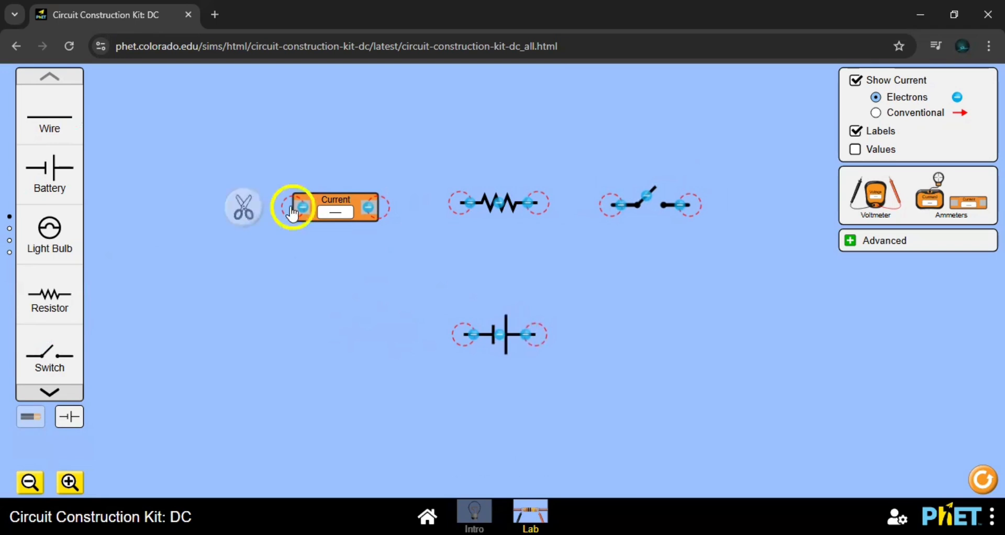
- Wire the ammeter's free outer end down to a corner and across to the battery's near terminal, keeping the wires straight
{"action": "left_click_drag", "start_coordinate": [46, 127], "coordinate": [274, 209]}
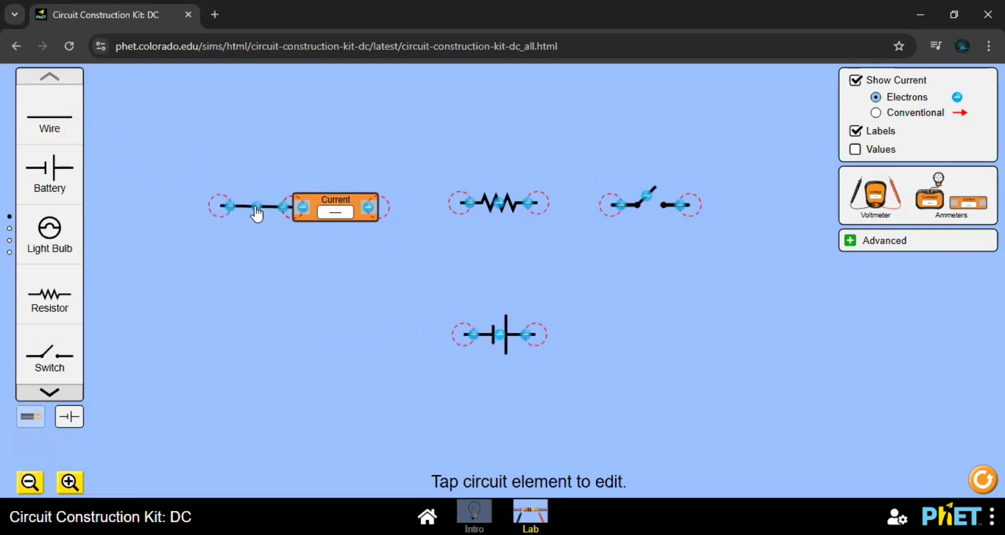
{"action": "left_click_drag", "start_coordinate": [226, 211], "coordinate": [299, 345]}
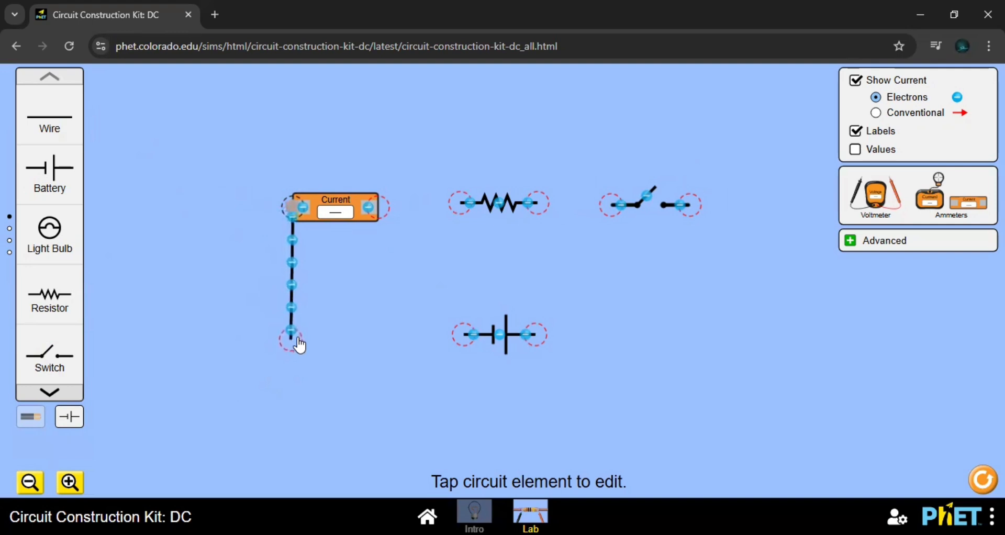
{"action": "left_click", "coordinate": [299, 345]}
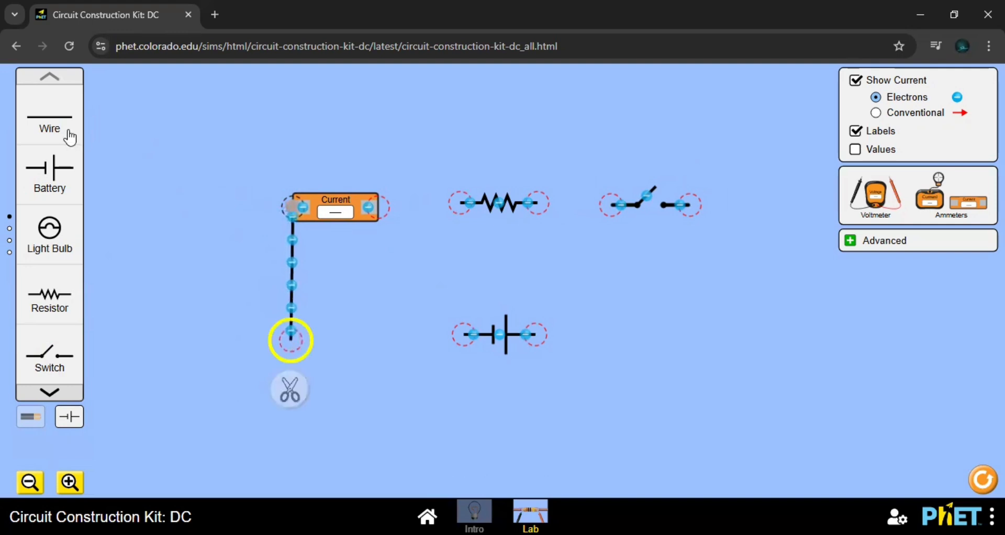
{"action": "left_click_drag", "start_coordinate": [61, 131], "coordinate": [463, 335]}
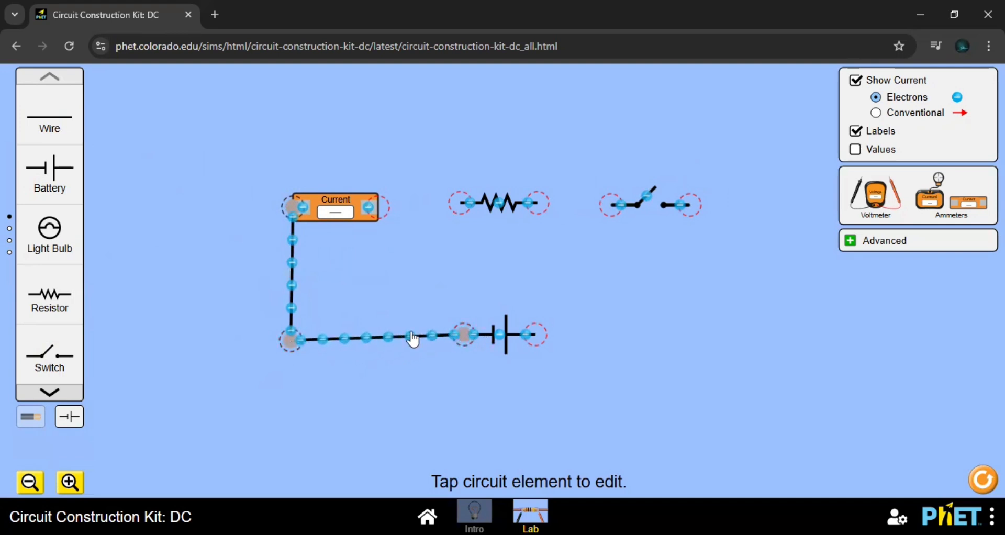
{"action": "left_click_drag", "start_coordinate": [292, 339], "coordinate": [291, 333]}
{"action": "left_click", "coordinate": [292, 333]}
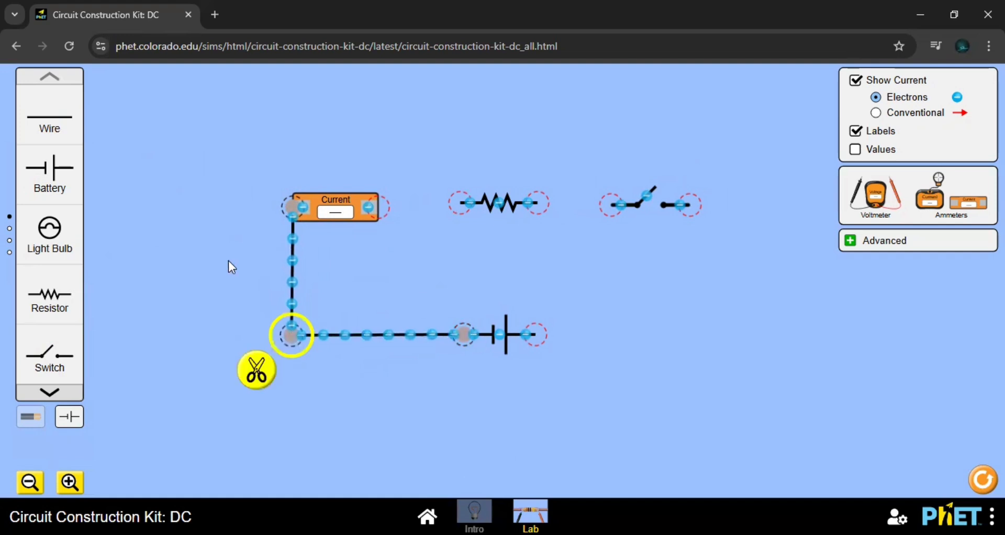
- Wire the ammeter to the resistor, the resistor to the switch, and the battery's free end around to the switch to close the loop
{"action": "left_click_drag", "start_coordinate": [57, 124], "coordinate": [415, 212]}
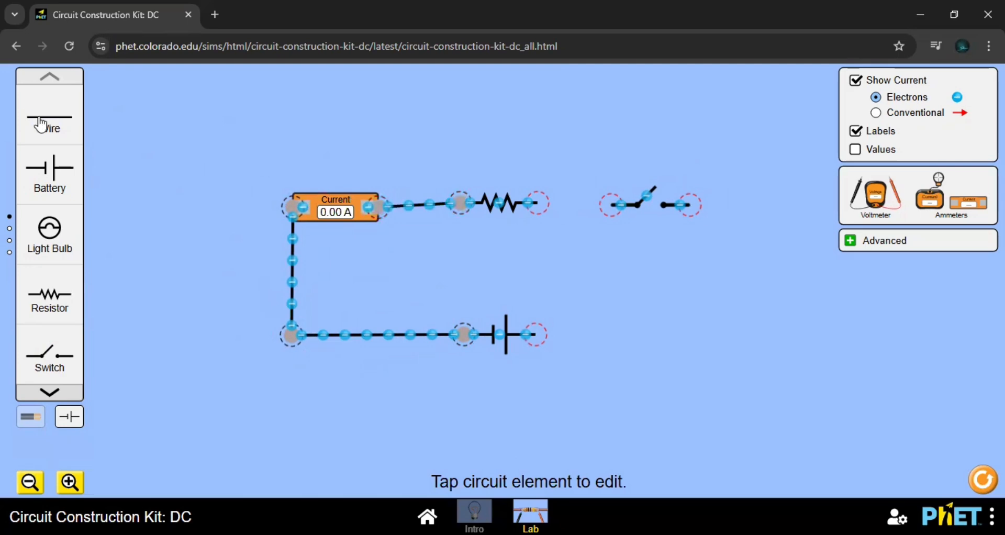
{"action": "left_click_drag", "start_coordinate": [45, 126], "coordinate": [538, 204]}
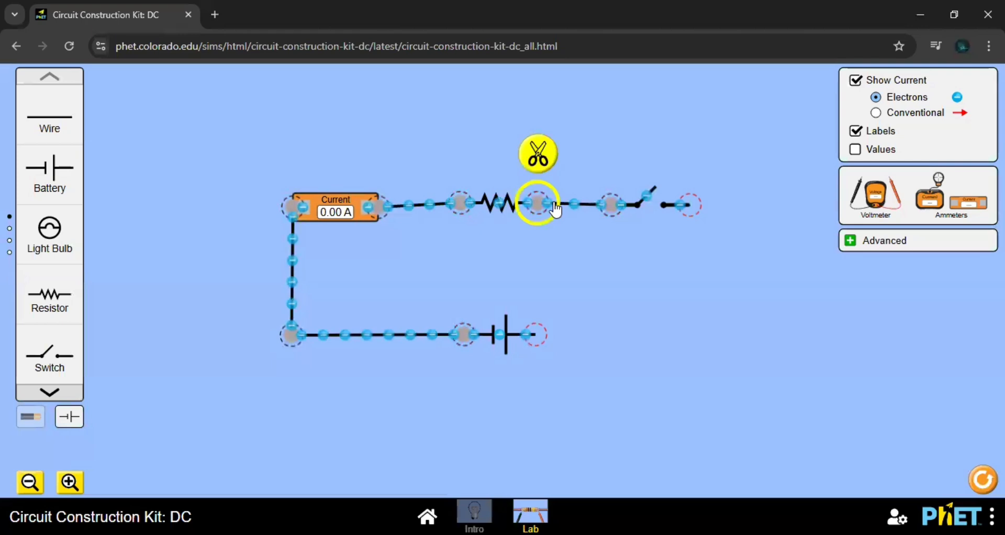
{"action": "left_click", "coordinate": [506, 207]}
{"action": "left_click_drag", "start_coordinate": [58, 126], "coordinate": [691, 340]}
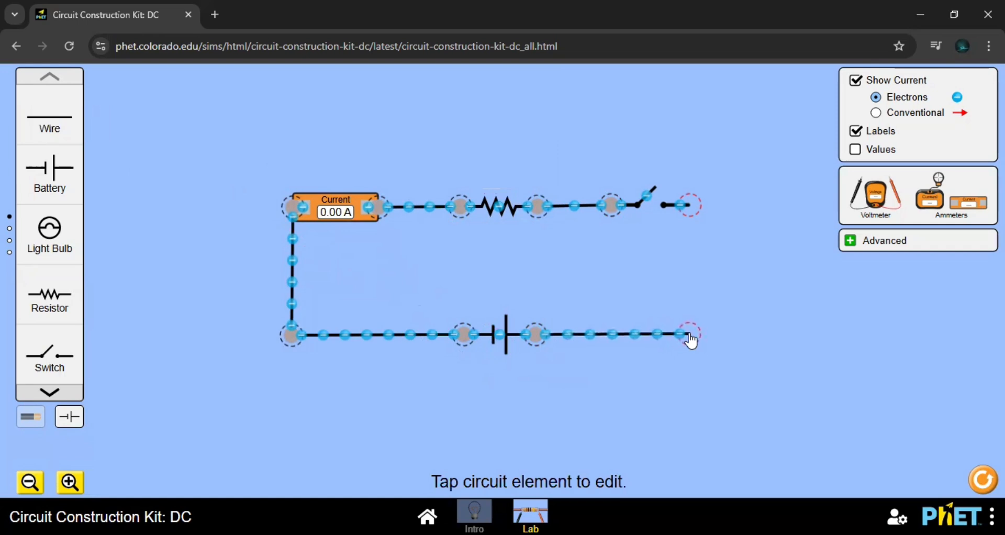
{"action": "left_click_drag", "start_coordinate": [50, 120], "coordinate": [689, 334]}
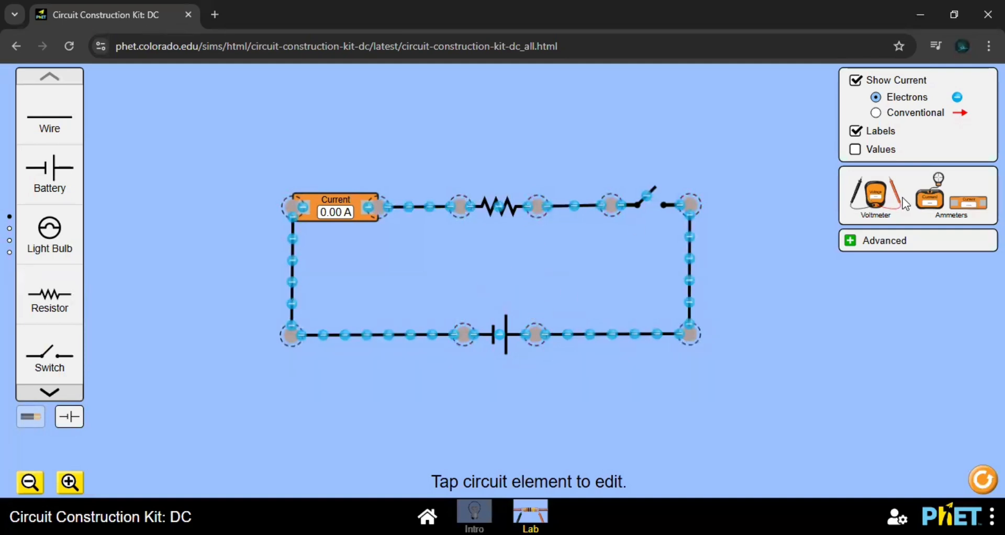
- Place a voltmeter below the battery and spread its two probes apart
{"action": "left_click", "coordinate": [876, 204]}
{"action": "left_click_drag", "start_coordinate": [644, 328], "coordinate": [504, 441]}
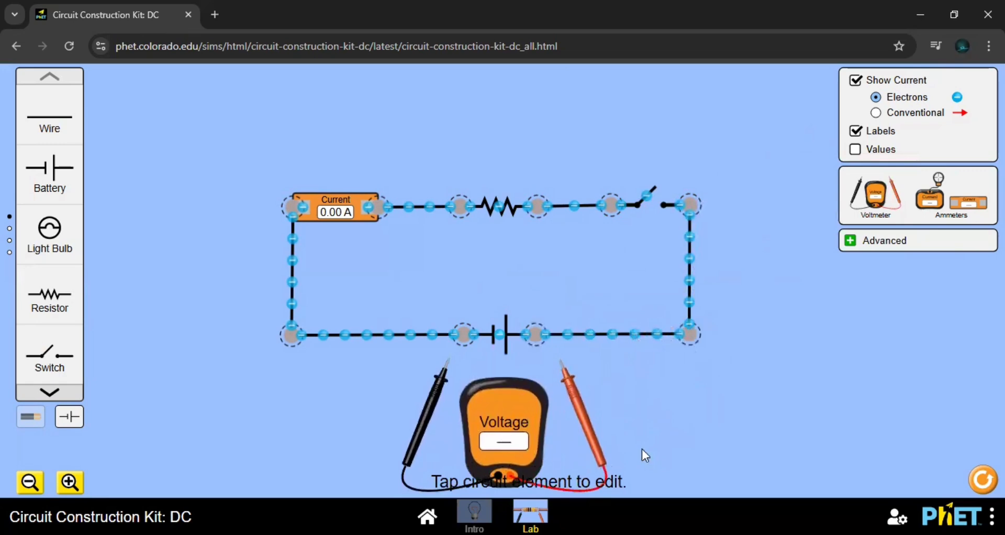
{"action": "left_click_drag", "start_coordinate": [442, 401], "coordinate": [409, 391]}
{"action": "left_click_drag", "start_coordinate": [577, 400], "coordinate": [589, 399]}
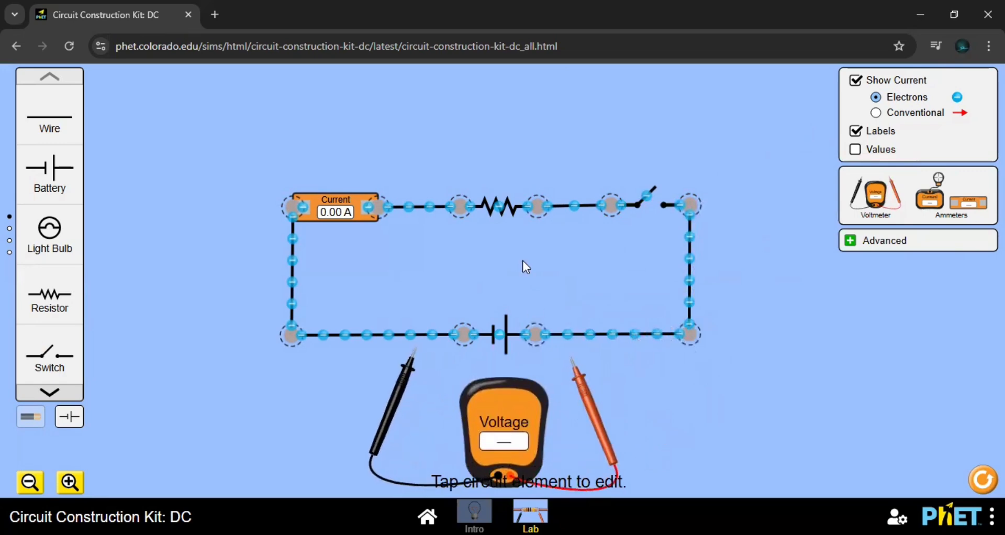
- Set the resistor to 100 ohms and the battery to 3 volts
{"action": "left_click", "coordinate": [495, 210]}
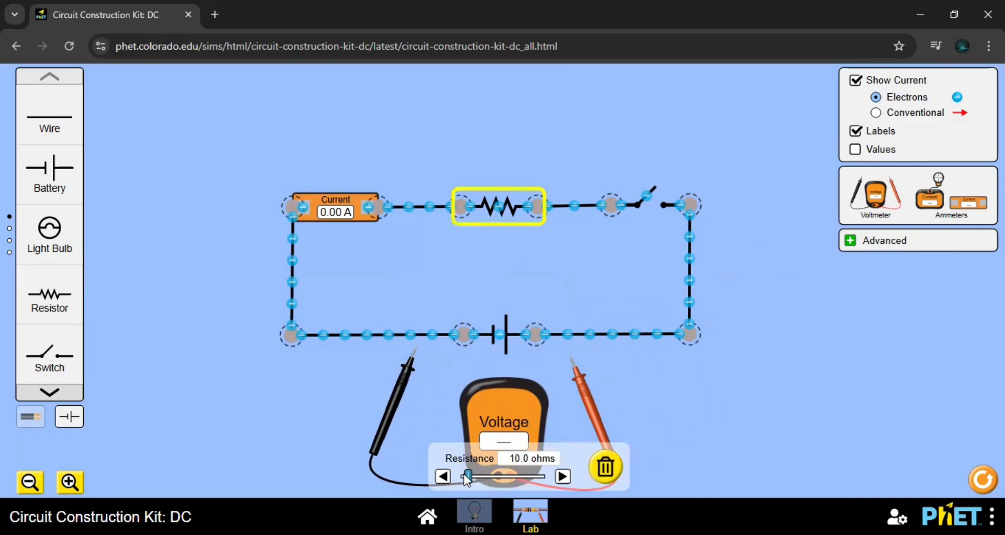
{"action": "left_click_drag", "start_coordinate": [468, 476], "coordinate": [530, 482]}
{"action": "left_click", "coordinate": [493, 337]}
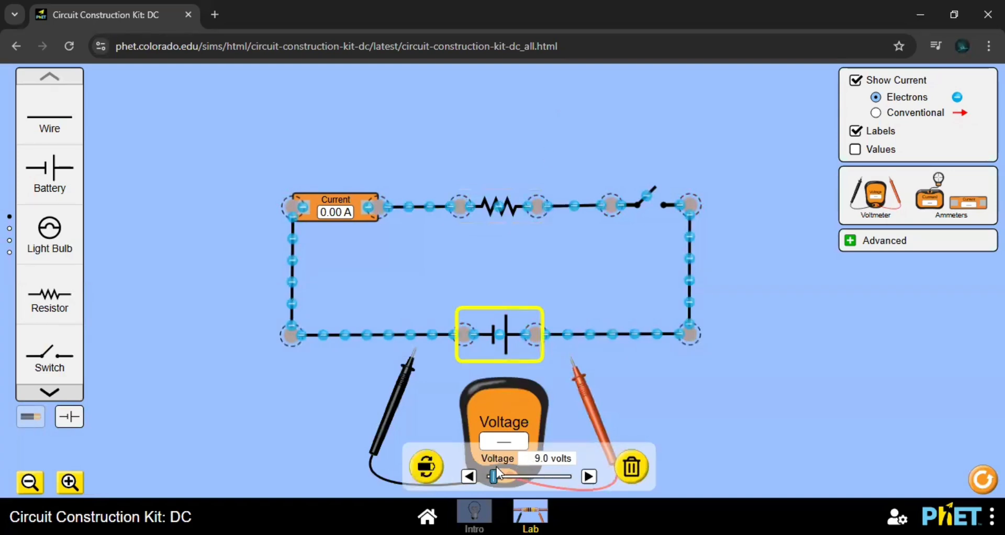
{"action": "left_click_drag", "start_coordinate": [494, 482], "coordinate": [474, 477]}
{"action": "left_click", "coordinate": [469, 476]}
{"action": "left_click", "coordinate": [589, 476]}
- Connect the voltmeter across the resistor, with the black probe on the ammeter-side wire and the red probe on the switch-side wire
{"action": "left_click_drag", "start_coordinate": [398, 397], "coordinate": [408, 257]}
{"action": "left_click_drag", "start_coordinate": [584, 402], "coordinate": [587, 250]}
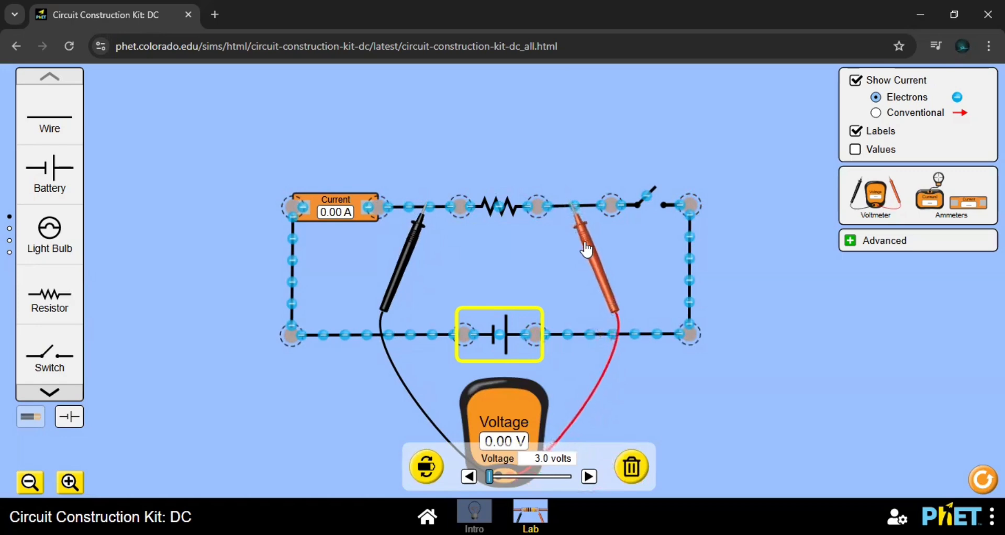
{"action": "left_click", "coordinate": [368, 341]}
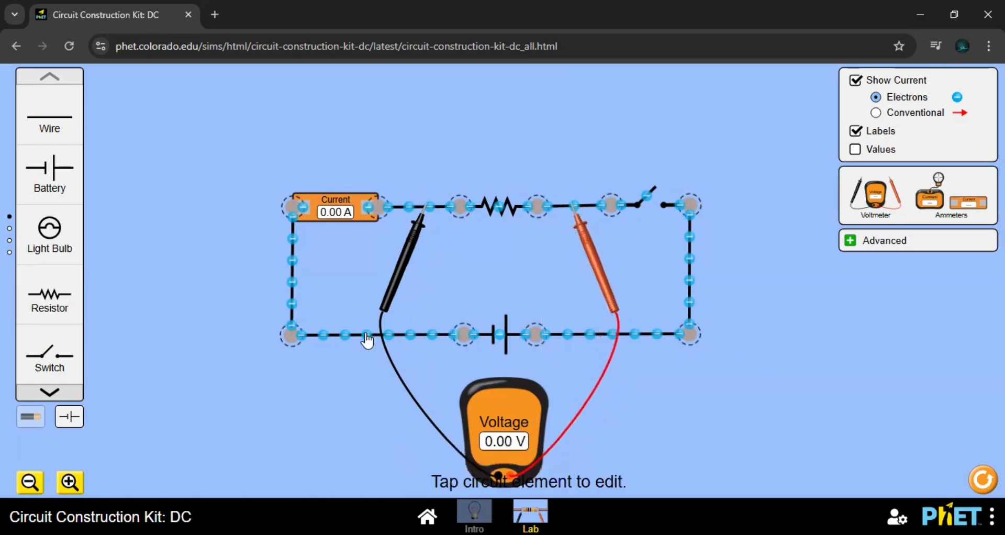
{"action": "left_click", "coordinate": [368, 341]}
- Close the switch and check the ammeter reading against the resistor and battery settings
{"action": "left_click", "coordinate": [505, 341]}
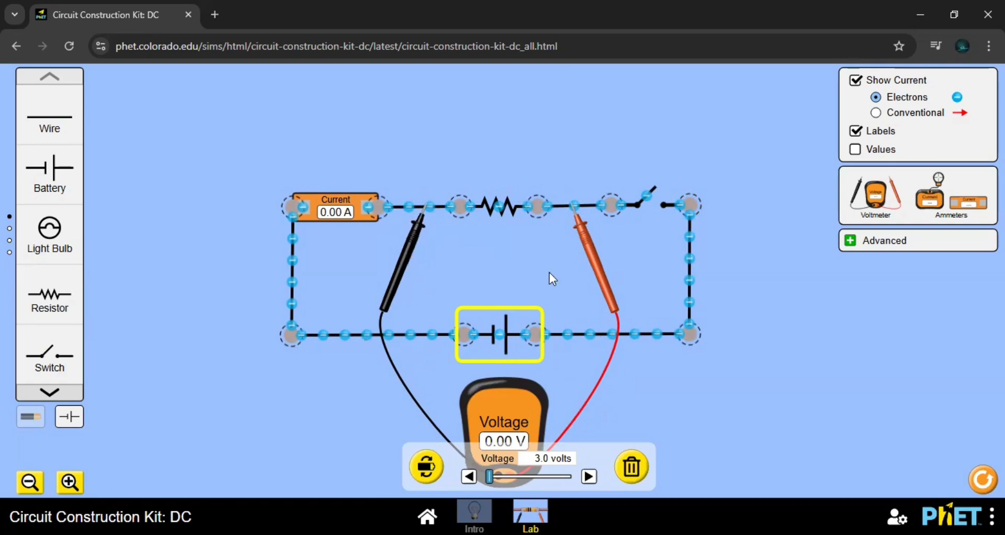
{"action": "left_click", "coordinate": [649, 205]}
{"action": "left_click", "coordinate": [649, 201]}
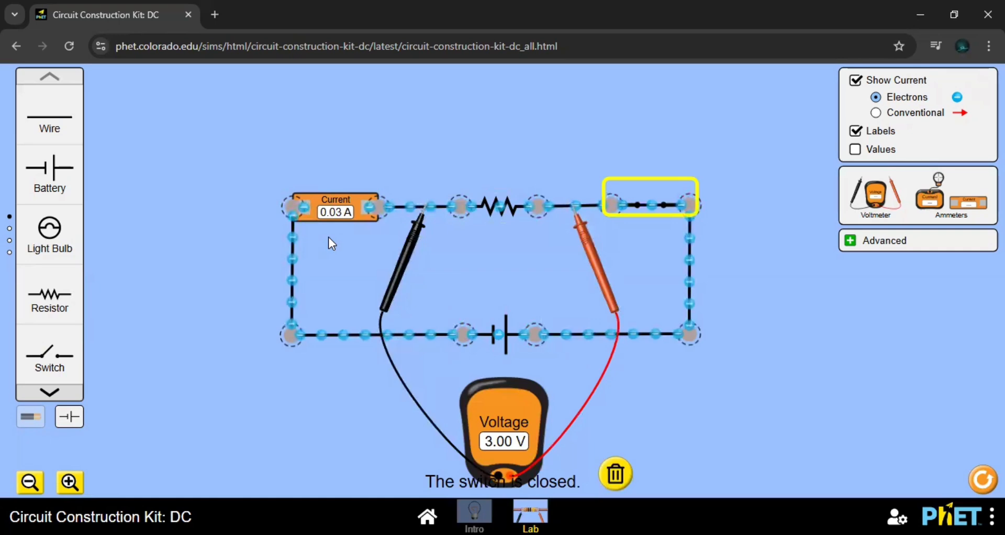
{"action": "left_click", "coordinate": [341, 216]}
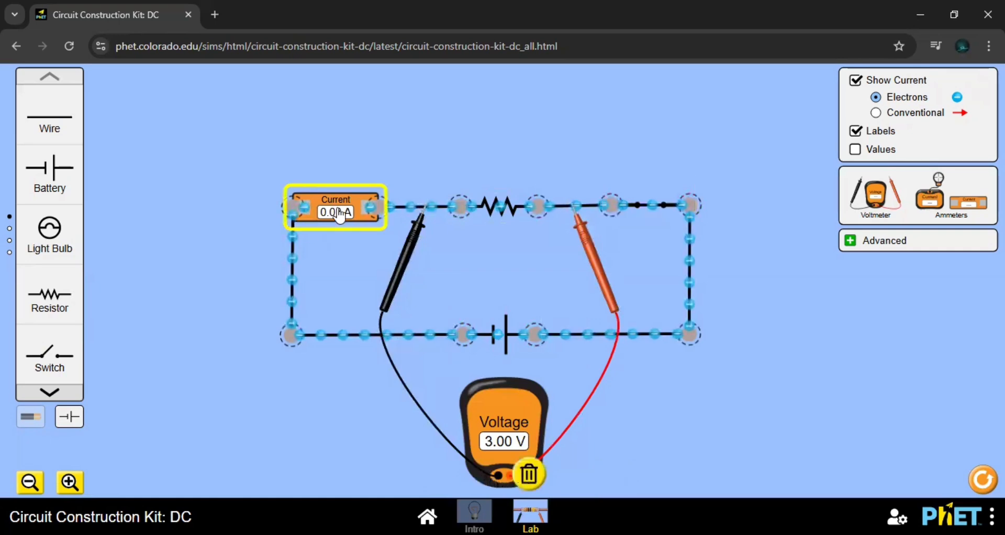
{"action": "left_click", "coordinate": [499, 207]}
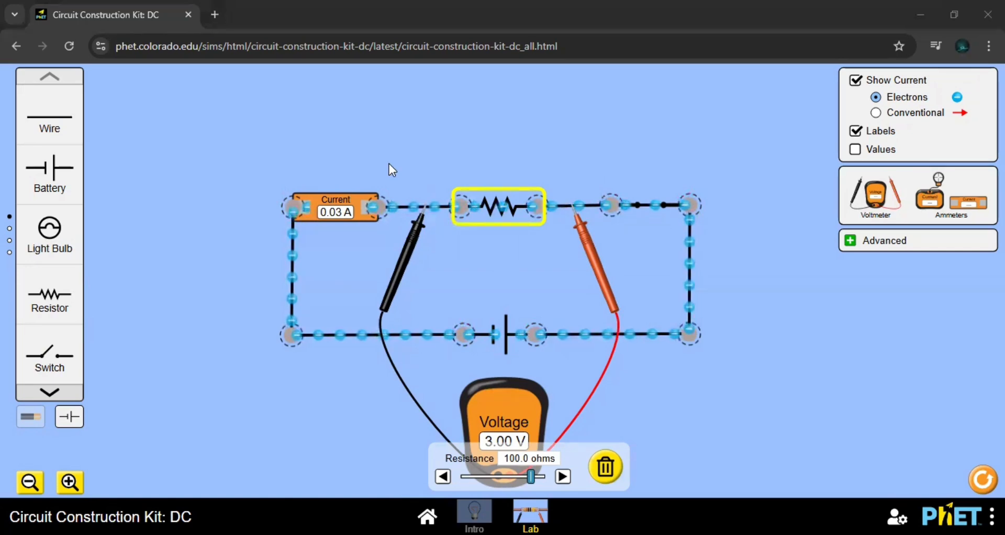
{"action": "left_click", "coordinate": [510, 338]}
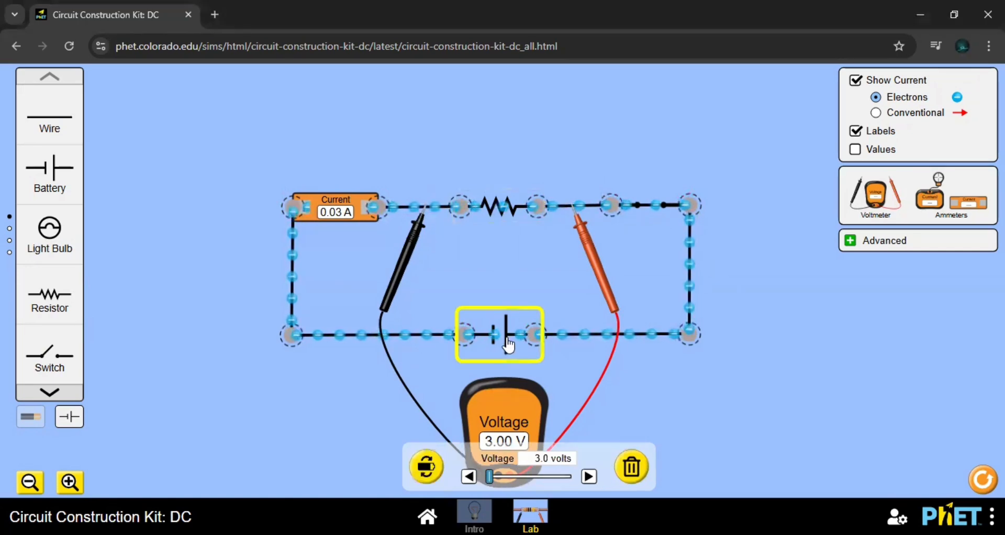
{"action": "left_click", "coordinate": [506, 218]}
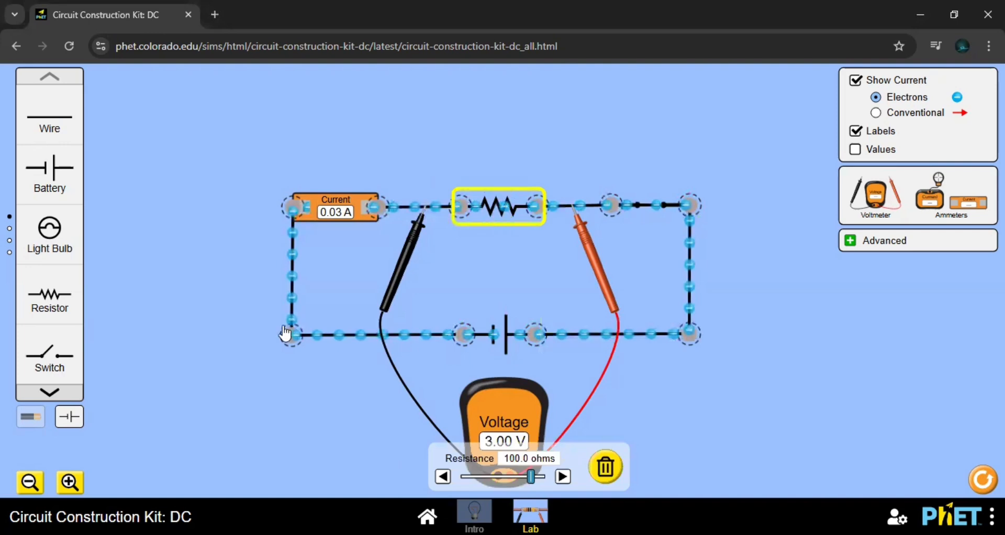
- Switch the circuit to lifelike component pictures and raise the battery voltage to 9 volts
{"action": "left_click", "coordinate": [27, 419]}
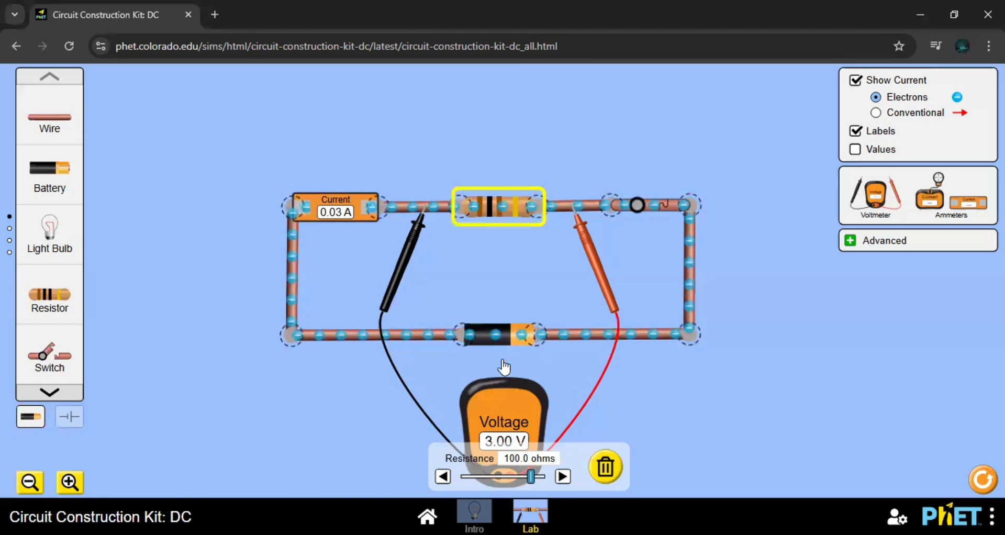
{"action": "left_click", "coordinate": [495, 339]}
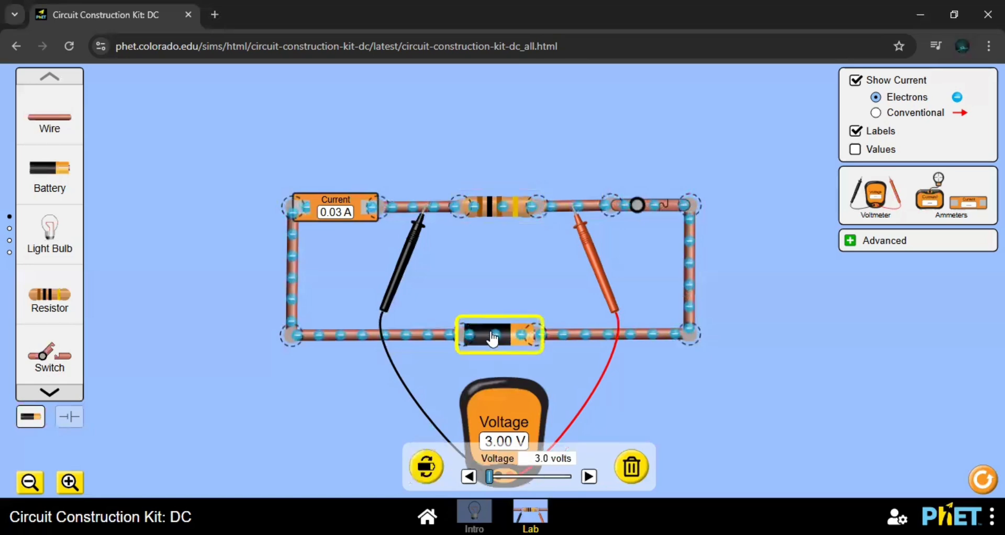
{"action": "left_click", "coordinate": [589, 477]}
{"action": "left_click_drag", "start_coordinate": [488, 474], "coordinate": [489, 484]}
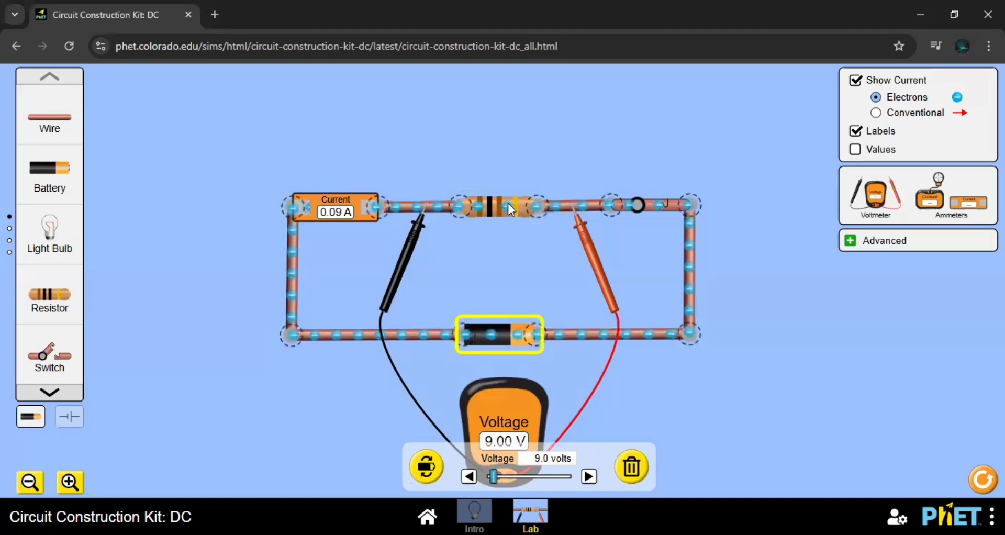
- Try the resistor at 90 ohms, and finish with its resistance at 120 ohms
{"action": "left_click", "coordinate": [506, 216]}
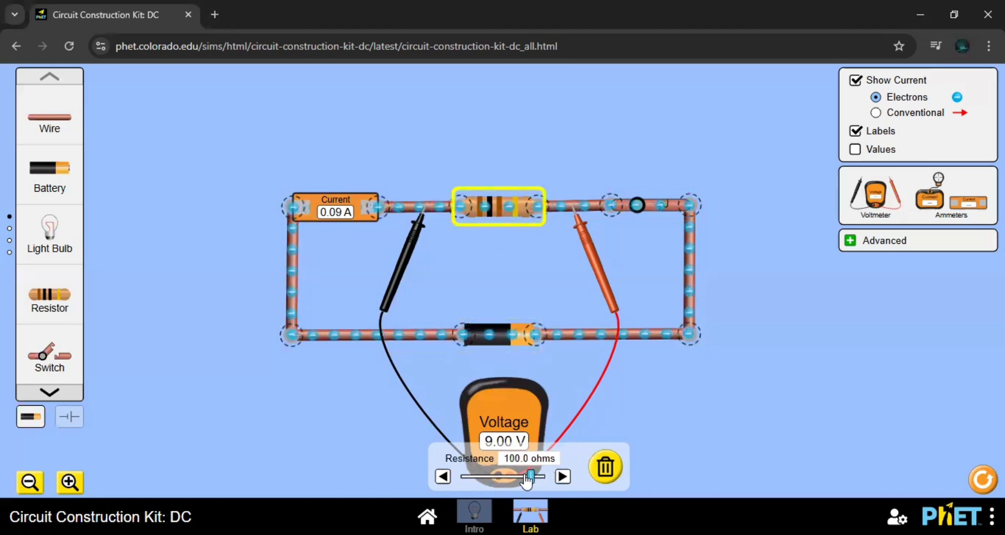
{"action": "left_click_drag", "start_coordinate": [530, 476], "coordinate": [525, 481]}
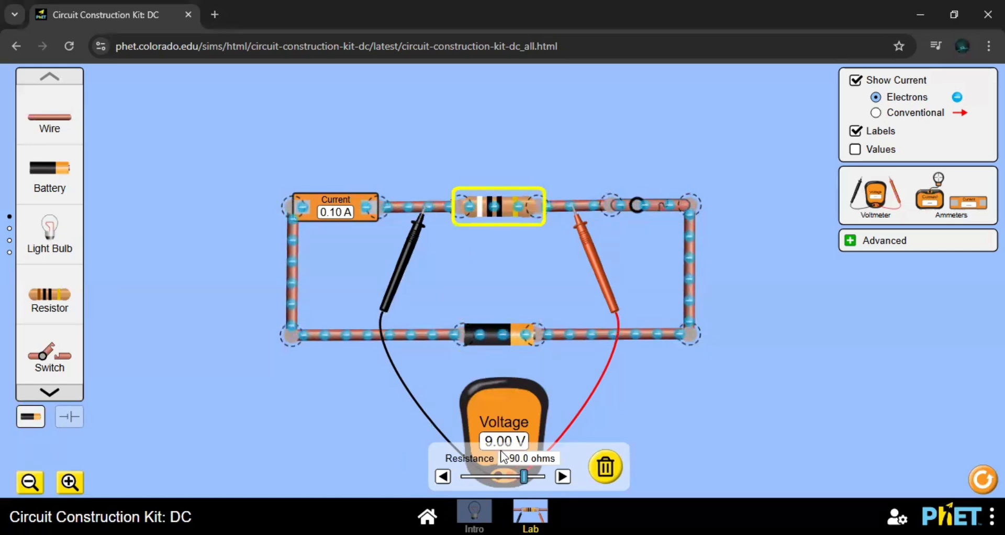
{"action": "left_click_drag", "start_coordinate": [524, 487], "coordinate": [544, 477]}
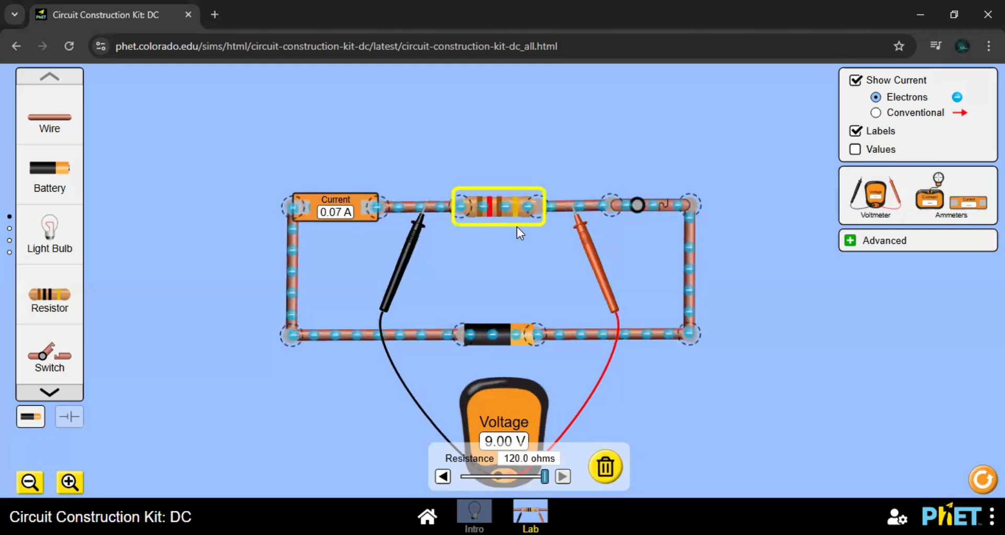